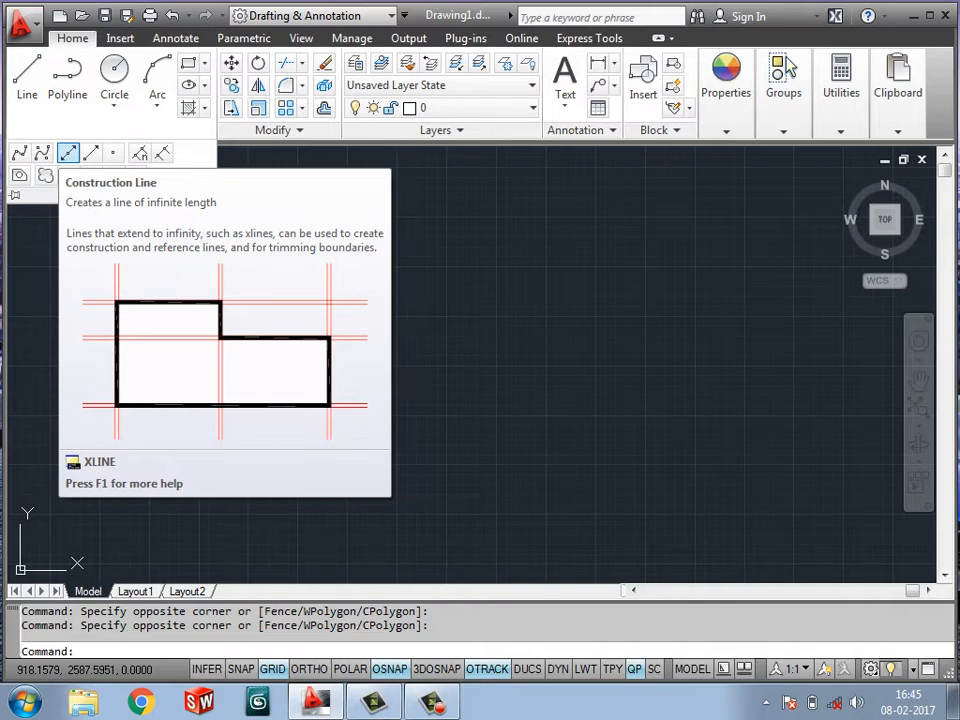
pyautogui.click(315, 272)
pyautogui.click(220, 411)
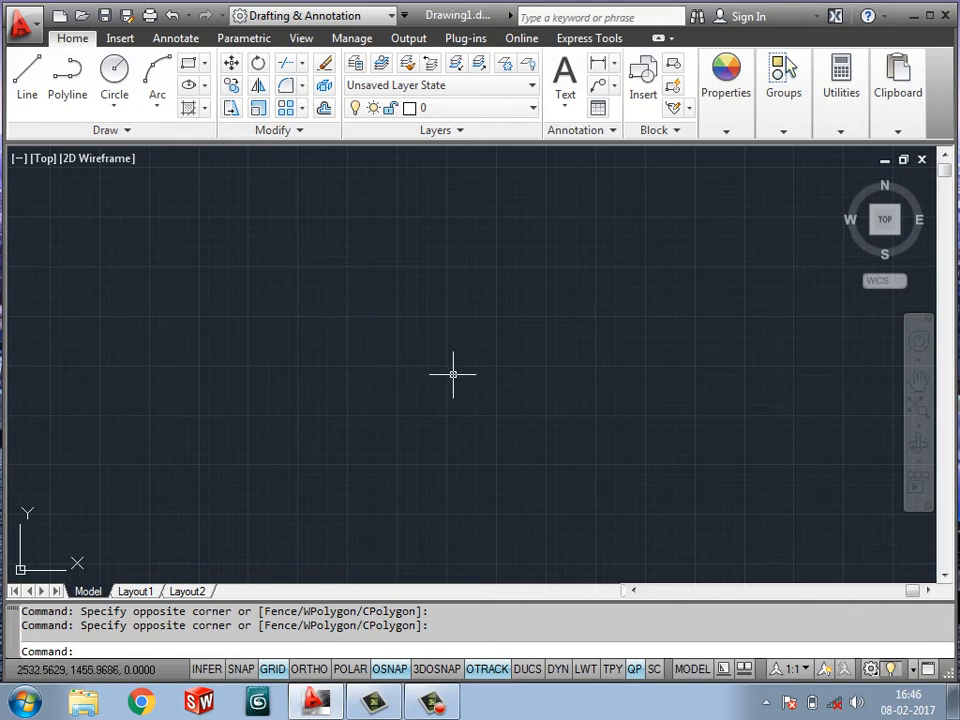
# Start a single-line text in the upper-left part of the drawing area, accepting the 2.5 height and using rotation angle 0.
pyautogui.write('dt')
pyautogui.press('Return')
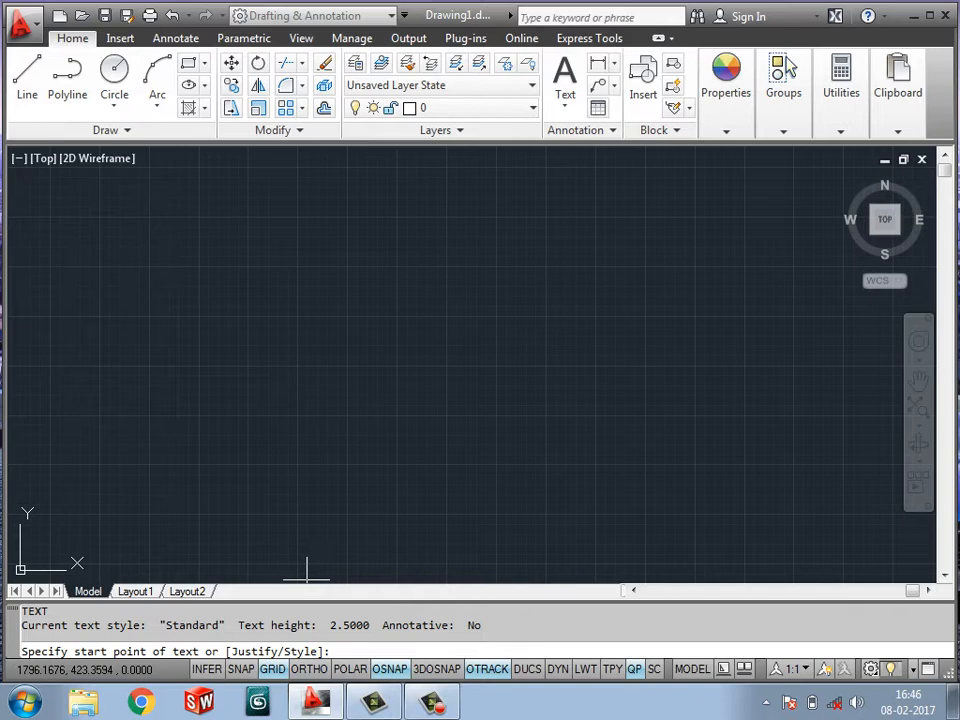
pyautogui.click(276, 301)
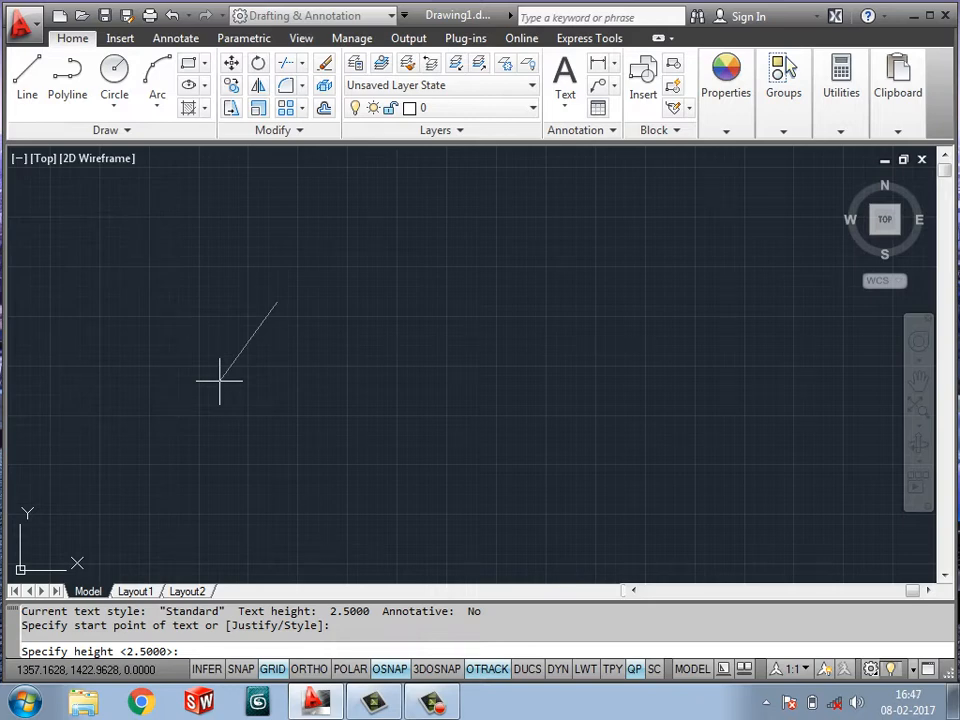
pyautogui.press('Return')
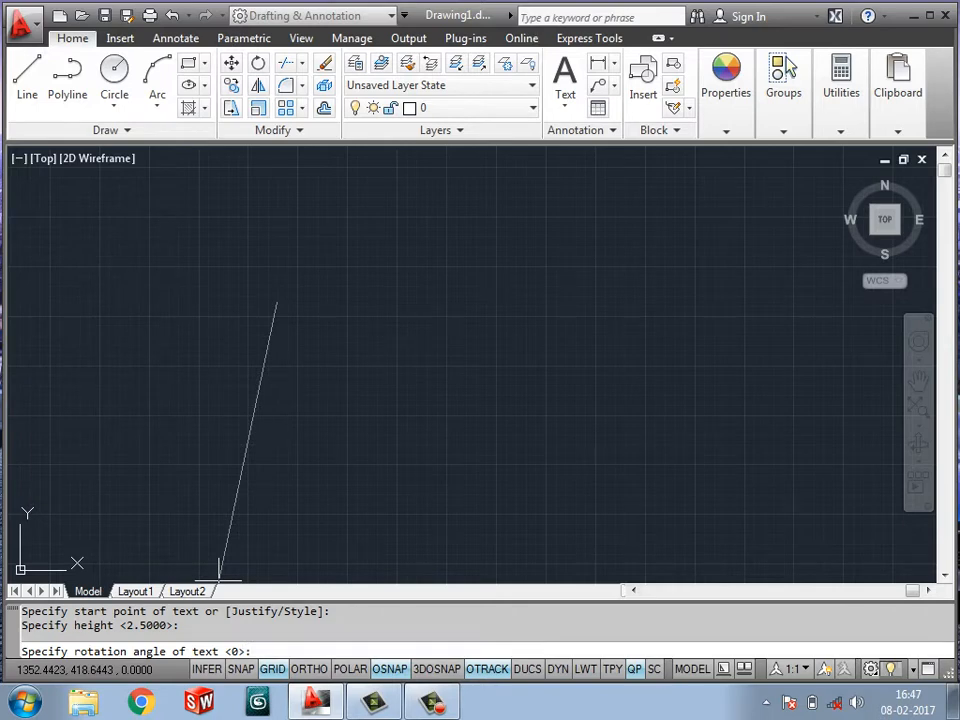
pyautogui.write('0')
pyautogui.press('Return')
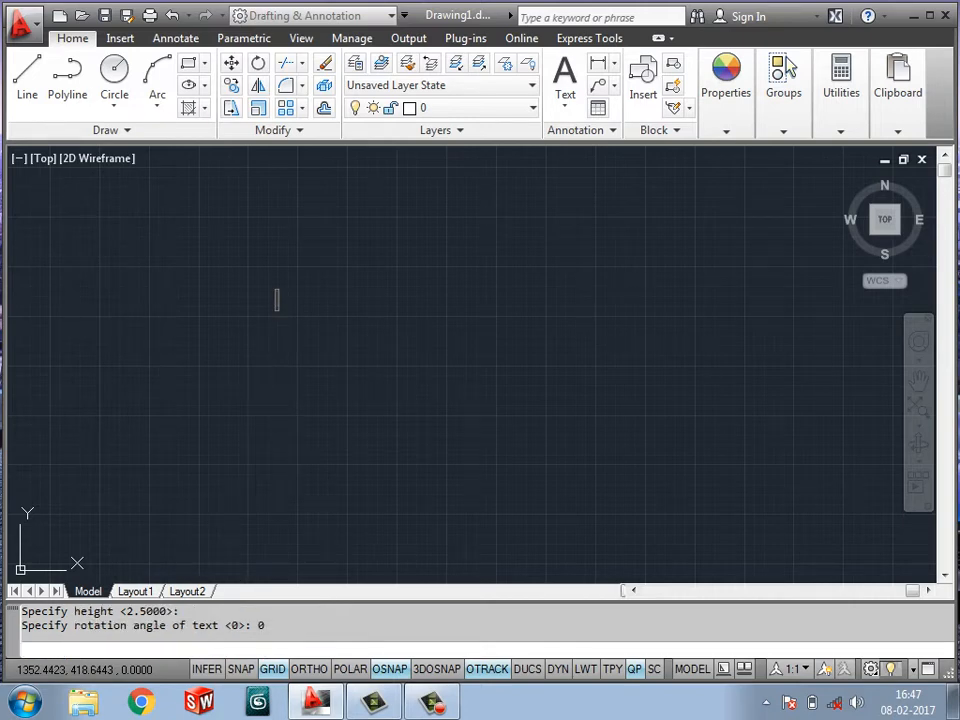
# Enter the text "rectangle", remove its second vowel so it reads "rectngle", and finish the single-line text.
pyautogui.write('rectang')
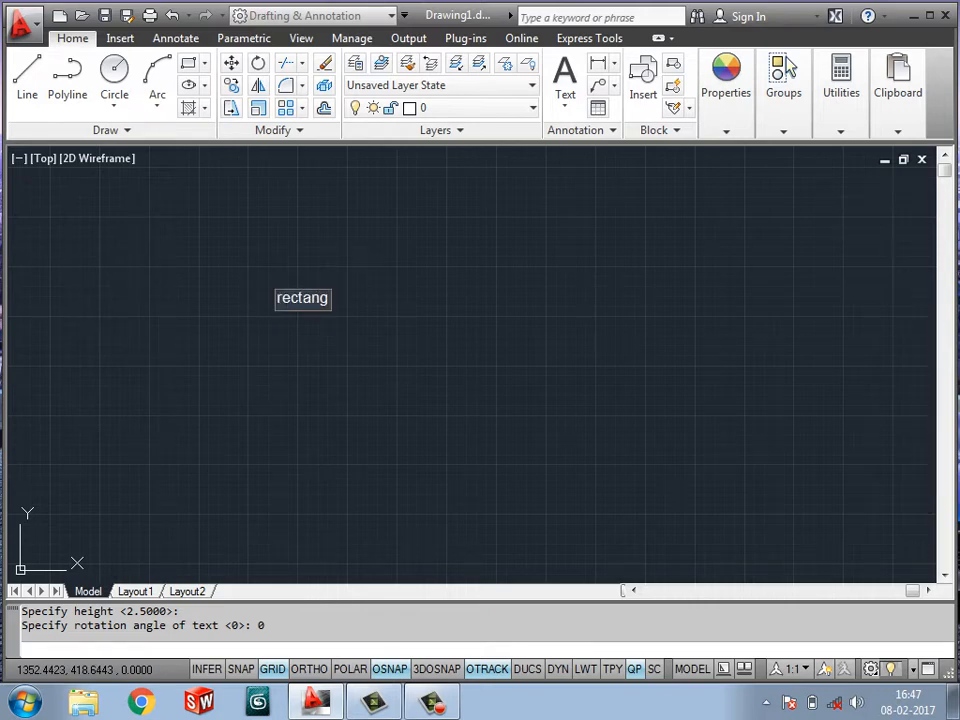
pyautogui.write('le')
pyautogui.press('Left')
pyautogui.press('Left')
pyautogui.press('Left')
pyautogui.press('Left')
pyautogui.press('BackSpace')
pyautogui.press('Right')
pyautogui.press('Right')
pyautogui.press('Right')
pyautogui.press('Right')
pyautogui.press('Return')
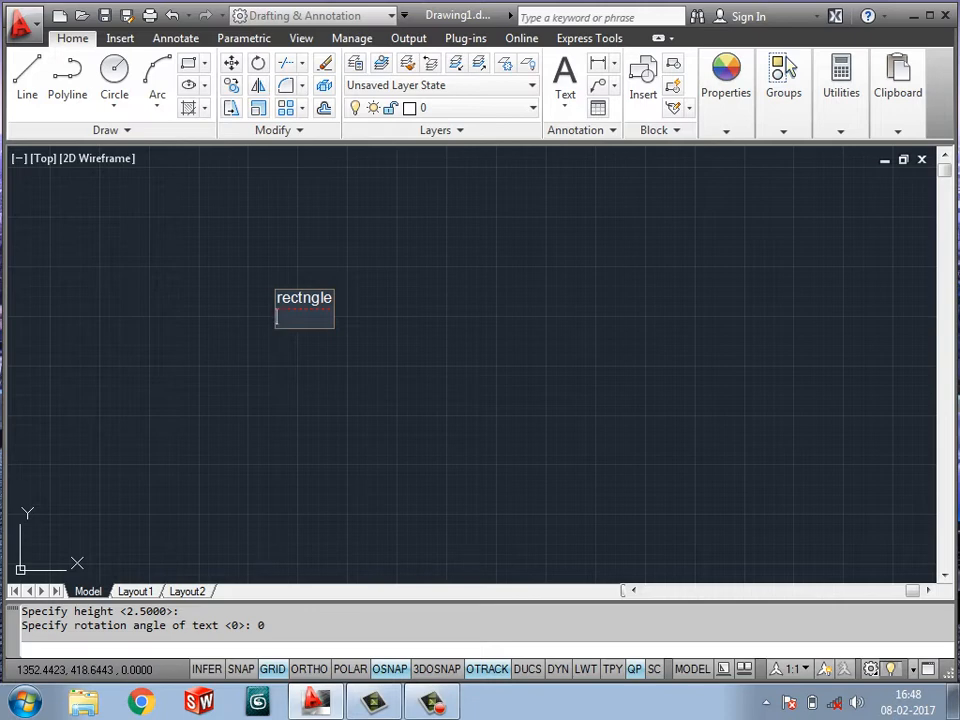
pyautogui.press('Escape')
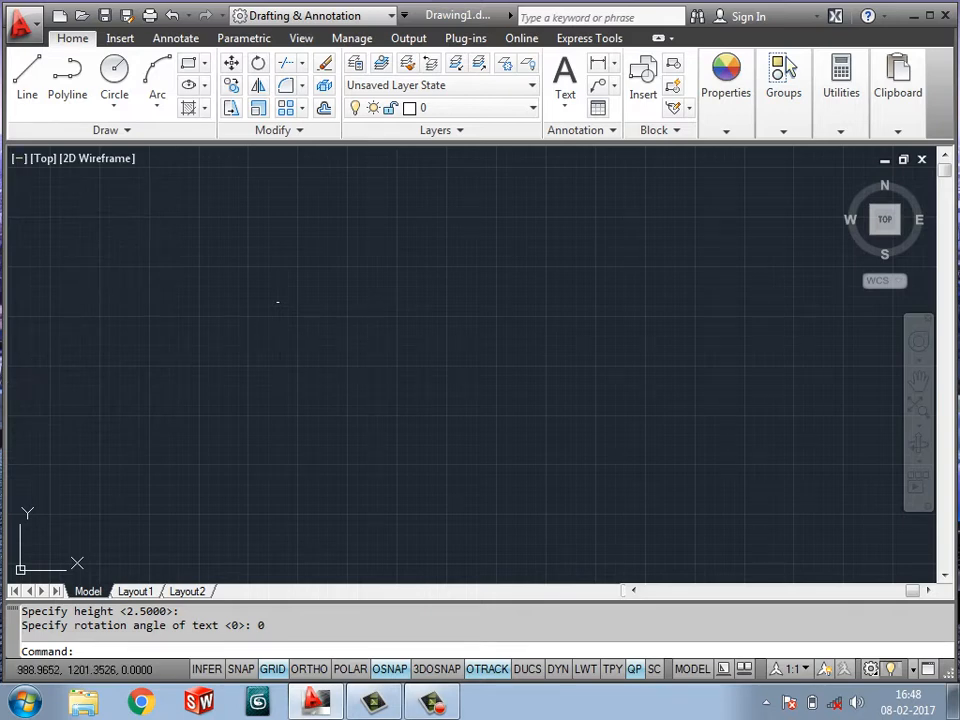
# Examine the placed "rectngle" text up close and from farther away.
pyautogui.scroll(3, 278, 299)
pyautogui.scroll(6, 259, 288)
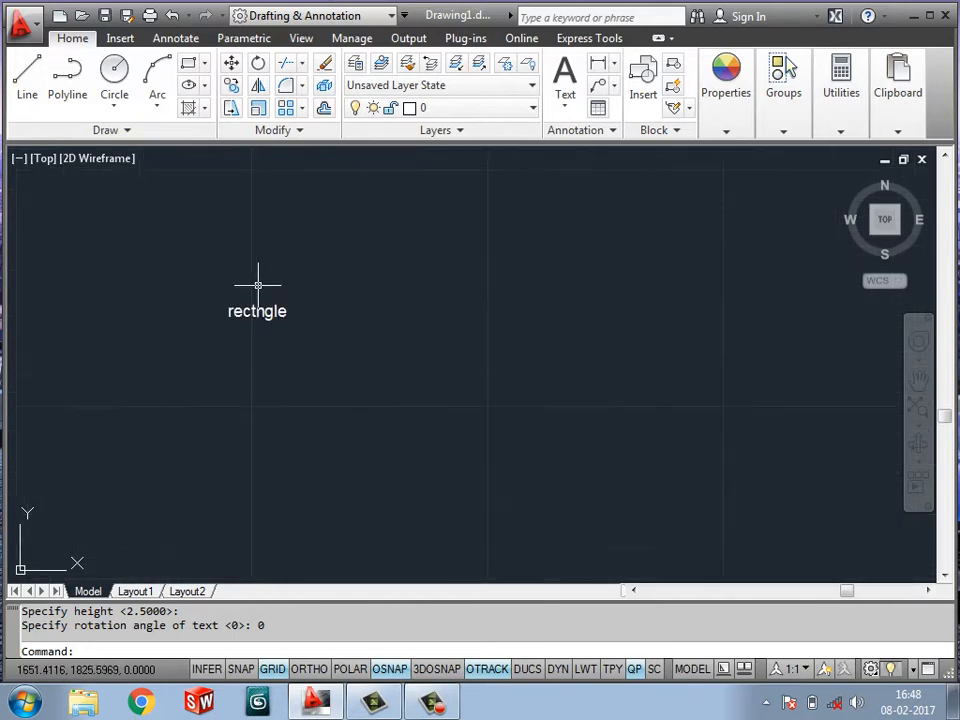
pyautogui.scroll(-6, 251, 314)
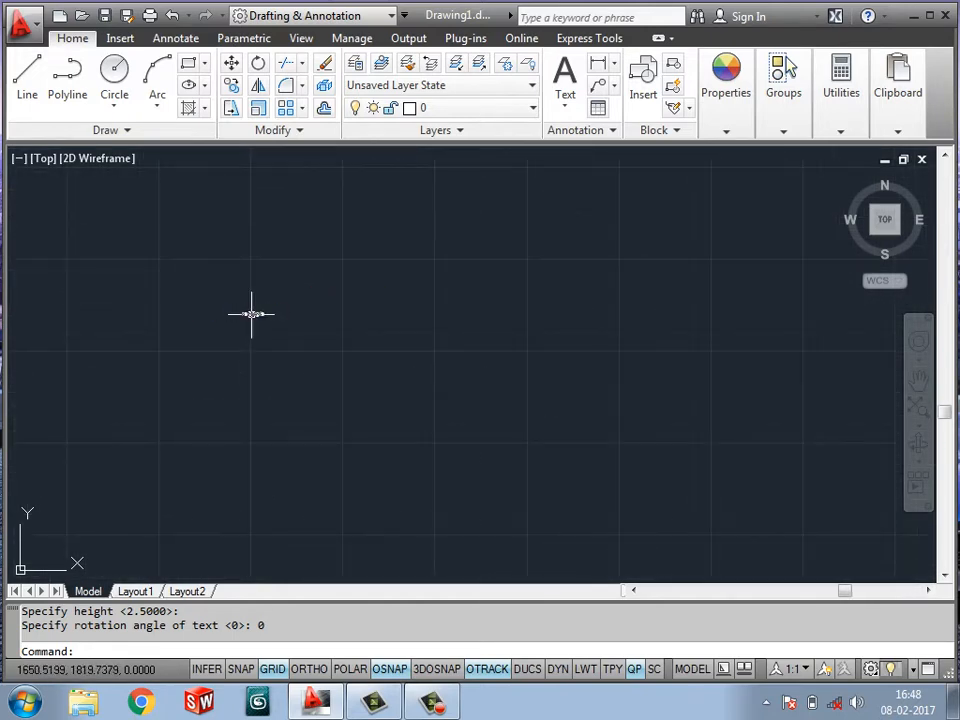
pyautogui.scroll(5, 251, 314)
pyautogui.scroll(1, 249, 318)
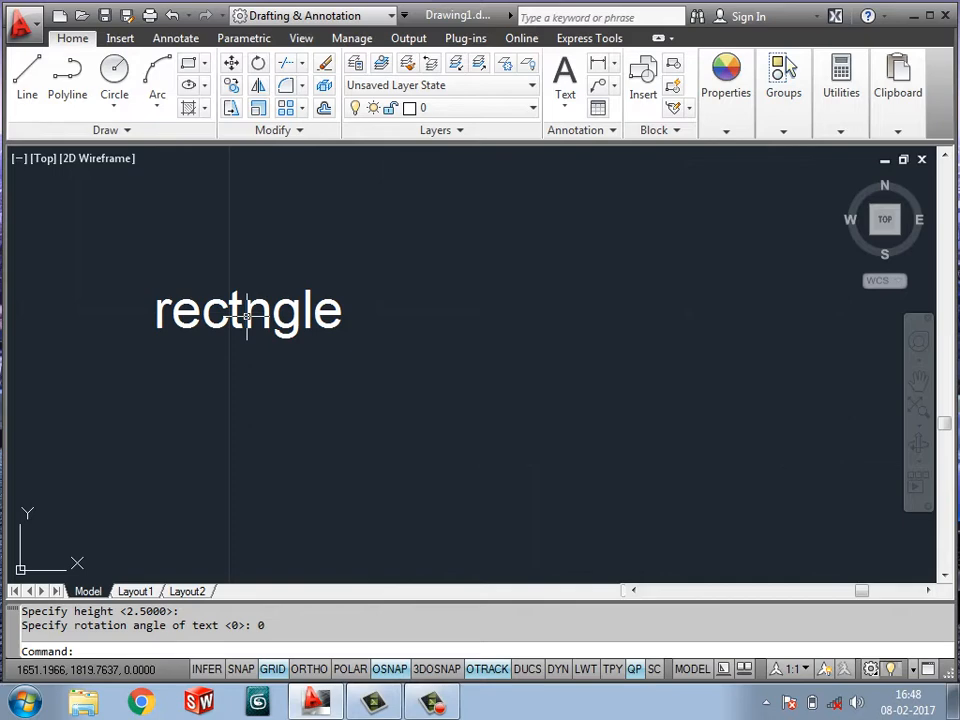
pyautogui.moveTo(257, 360); pyautogui.dragTo(285, 355, button='middle')
pyautogui.scroll(3, 265, 330)
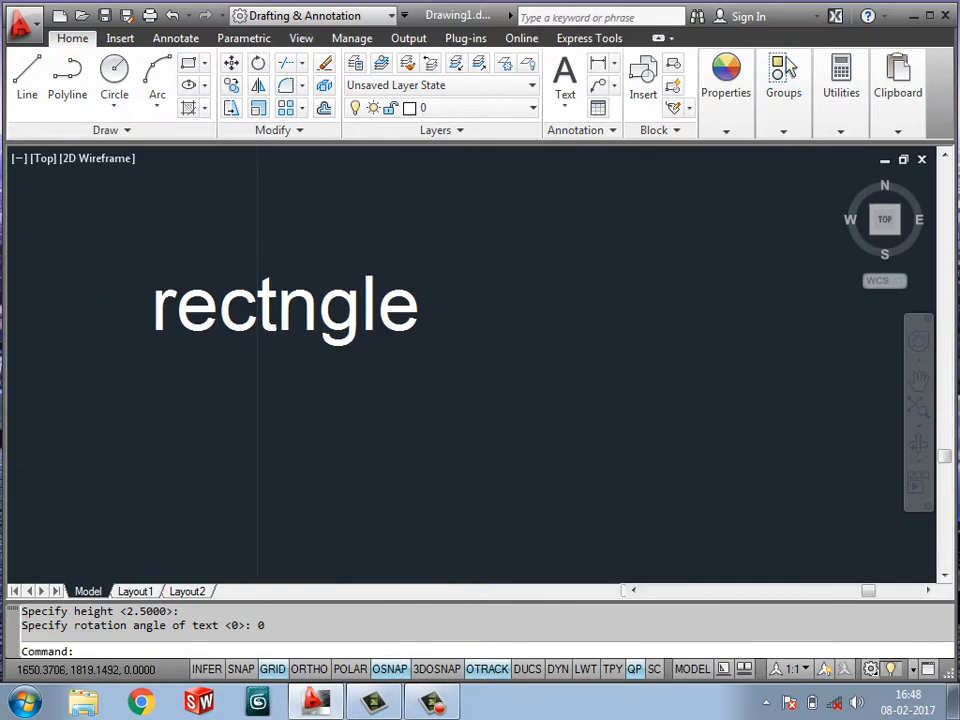
pyautogui.moveTo(175, 335); pyautogui.dragTo(229, 321, button='middle')
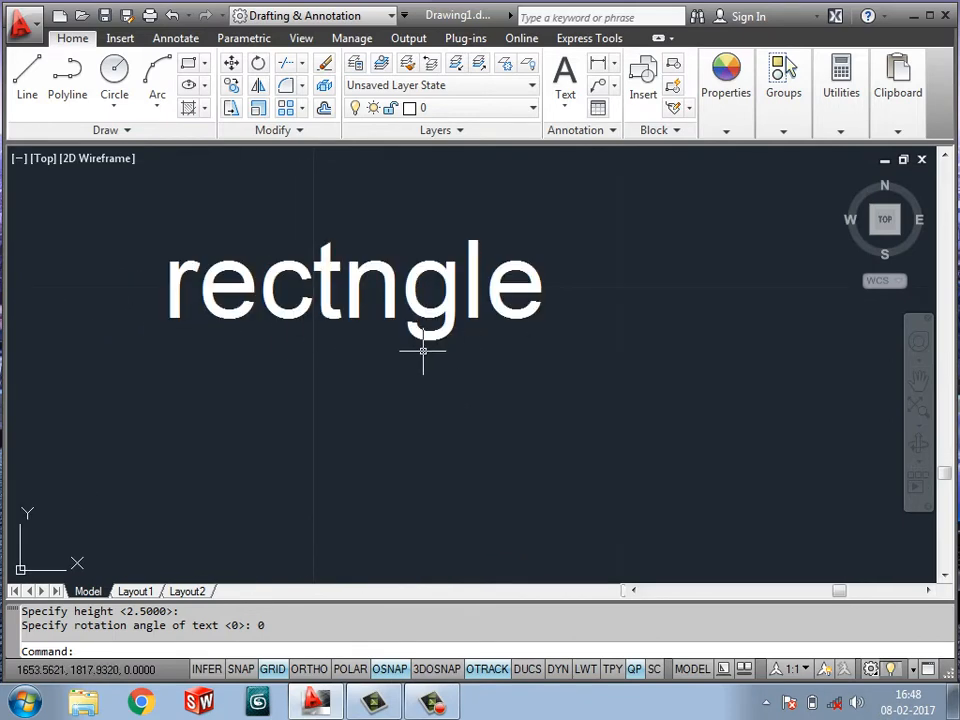
pyautogui.scroll(-3, 375, 343)
pyautogui.moveTo(370, 364)
pyautogui.mouseDown(button='middle')
pyautogui.moveTo(340, 340)
pyautogui.moveTo(326, 355)
pyautogui.mouseUp(button='middle')
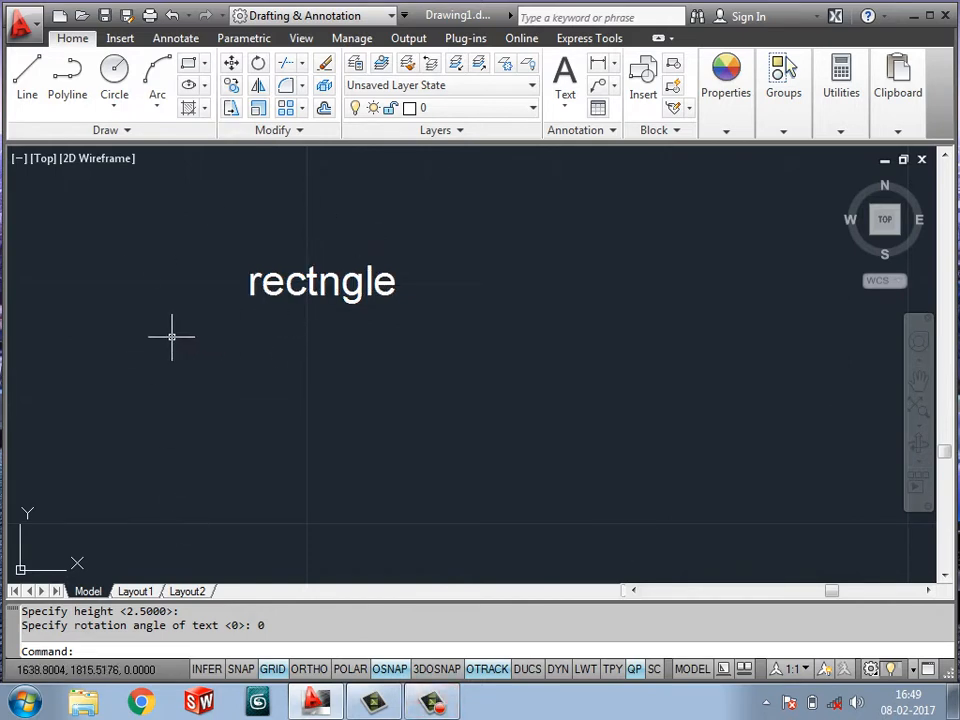
# Create a multiline text box to the right of the "rectngle" text and stretch its height downward.
pyautogui.write('t')
pyautogui.press('Return')
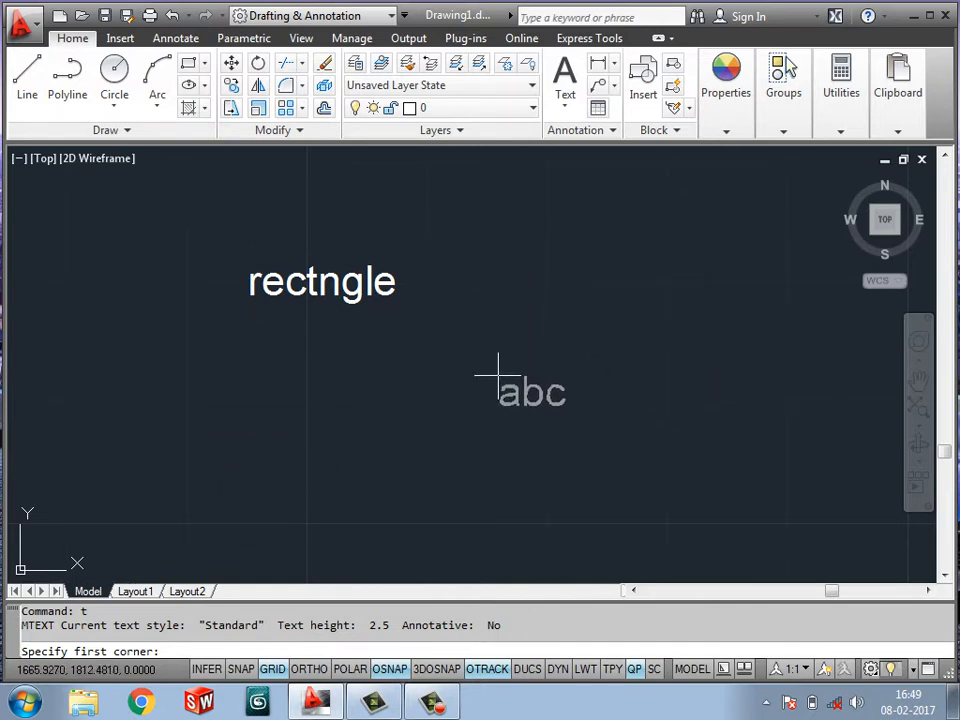
pyautogui.moveTo(499, 375); pyautogui.dragTo(363, 359, button='middle')
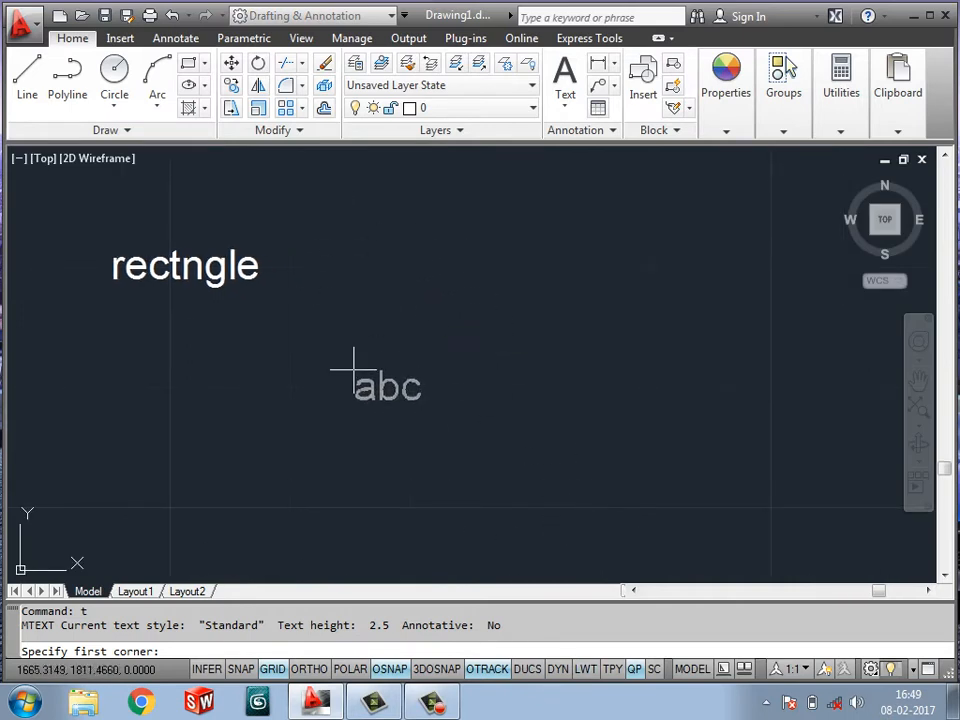
pyautogui.click(348, 517)
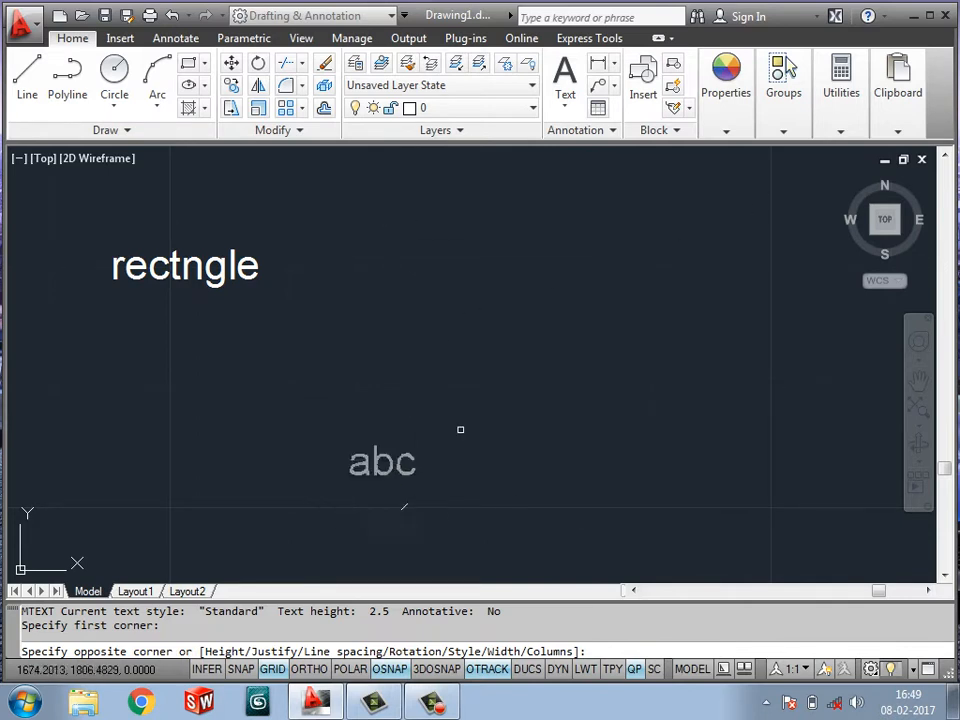
pyautogui.click(746, 210)
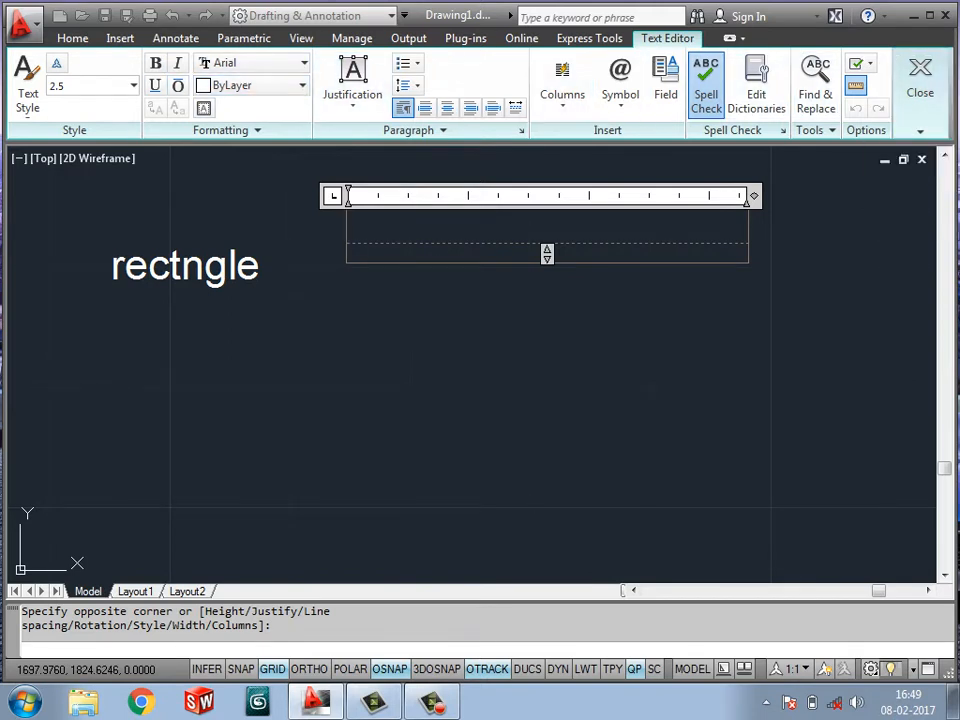
pyautogui.moveTo(547, 254); pyautogui.dragTo(547, 466)
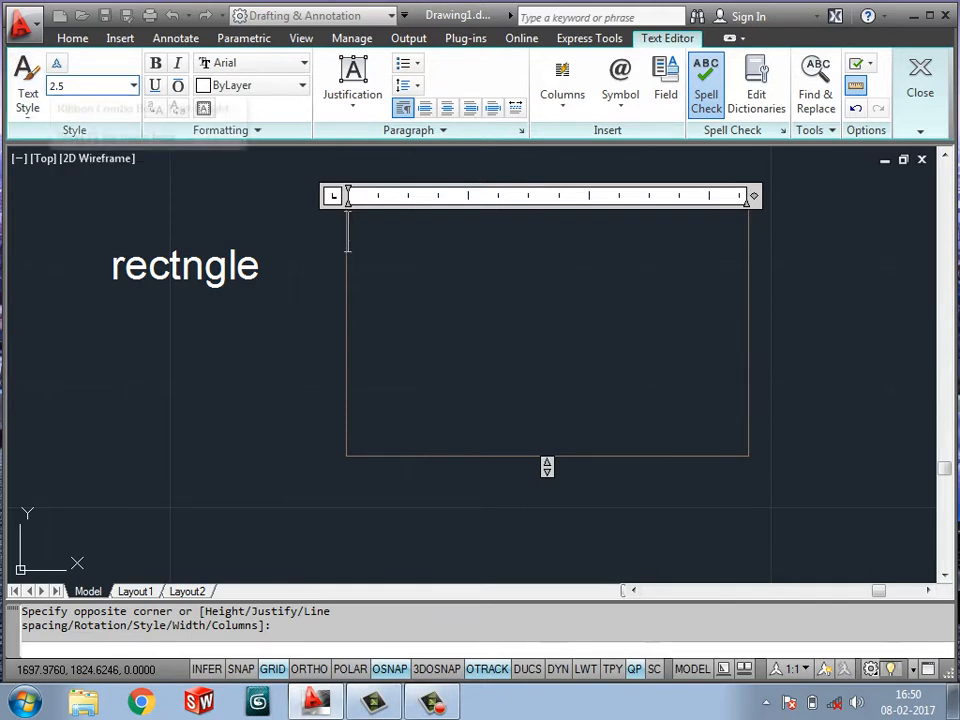
# Set the multiline text height to 1 and enter "fzsfsdgdgdfhgdfhdfhdfhdf" as the first line, followed by several blank lines.
pyautogui.moveTo(50, 86); pyautogui.dragTo(154, 86)
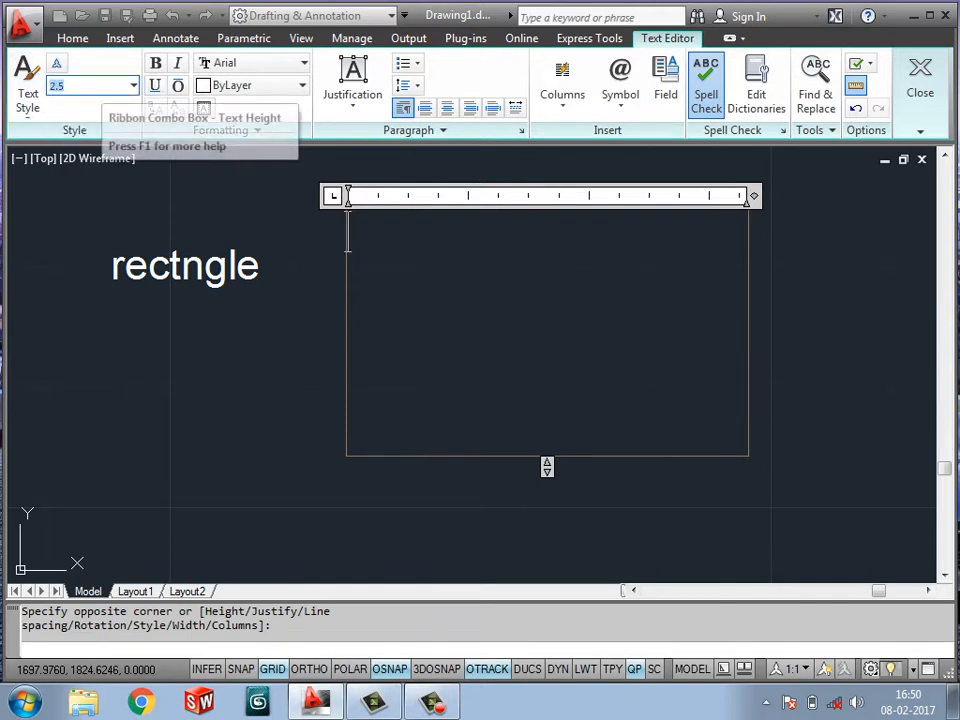
pyautogui.write('1')
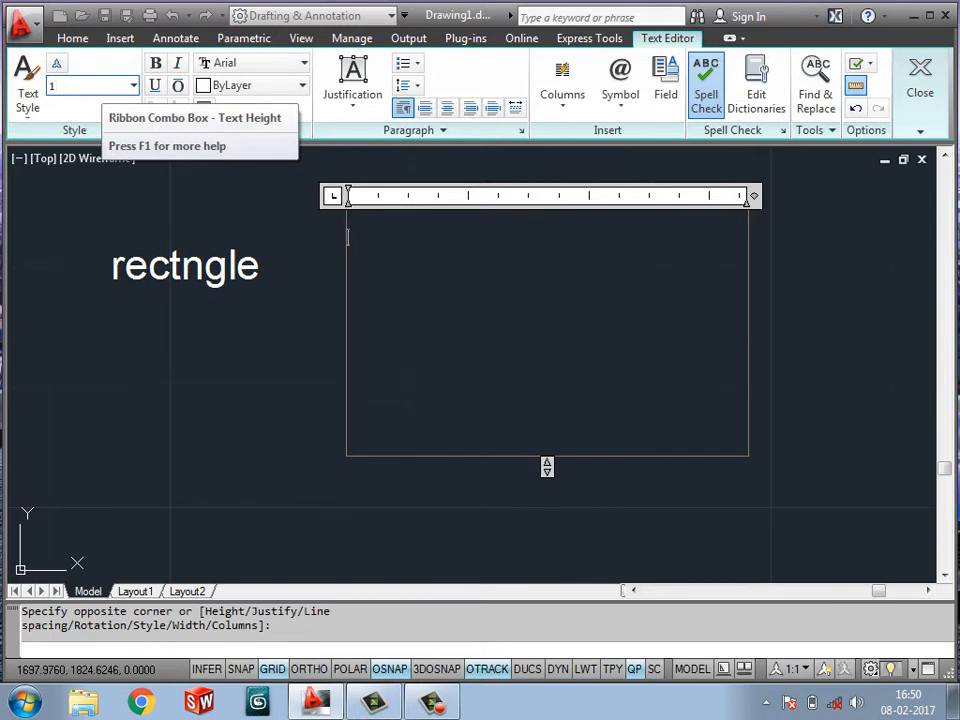
pyautogui.press('Return')
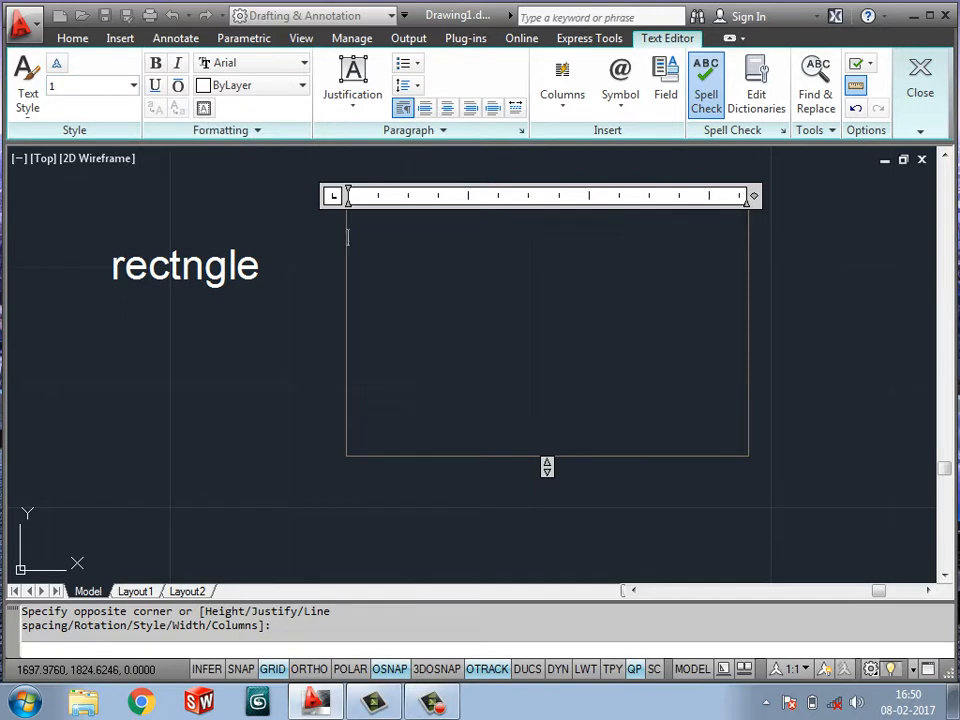
pyautogui.write('fzsfsdgdgdfhgdfhdfhdfhdf')
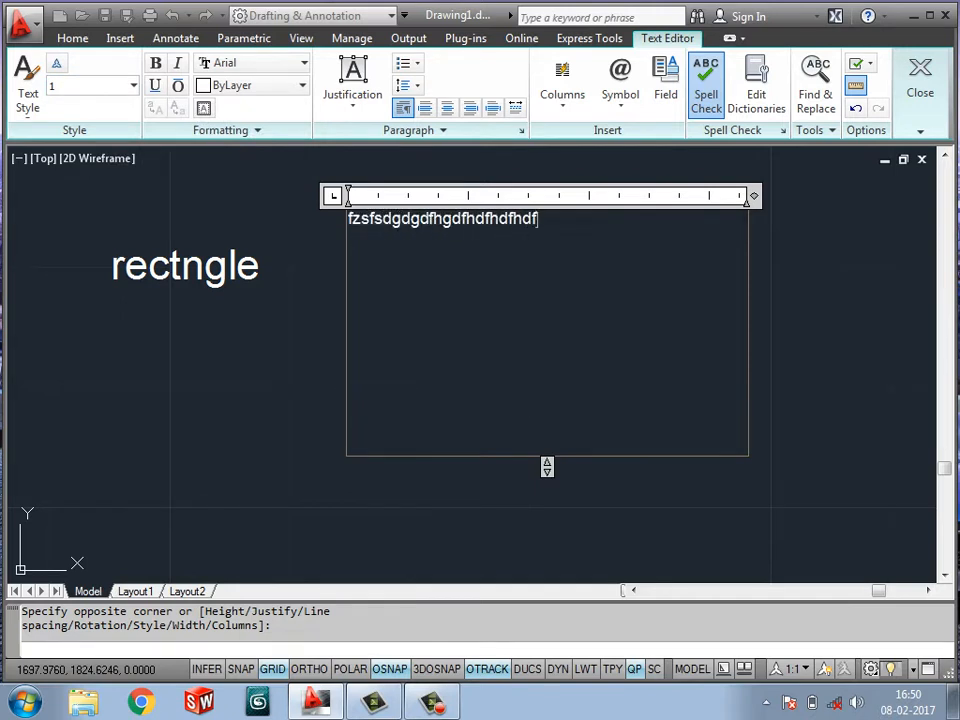
pyautogui.press('Return')
pyautogui.press('Return')
pyautogui.press('Return')
pyautogui.press('Return')
# Add the lines "asdrdstdfygf", "y8iyuo" and "hyiuhoi" below the blank lines in the multiline text.
pyautogui.click(920, 95)
pyautogui.write('asdrdstdfygf')
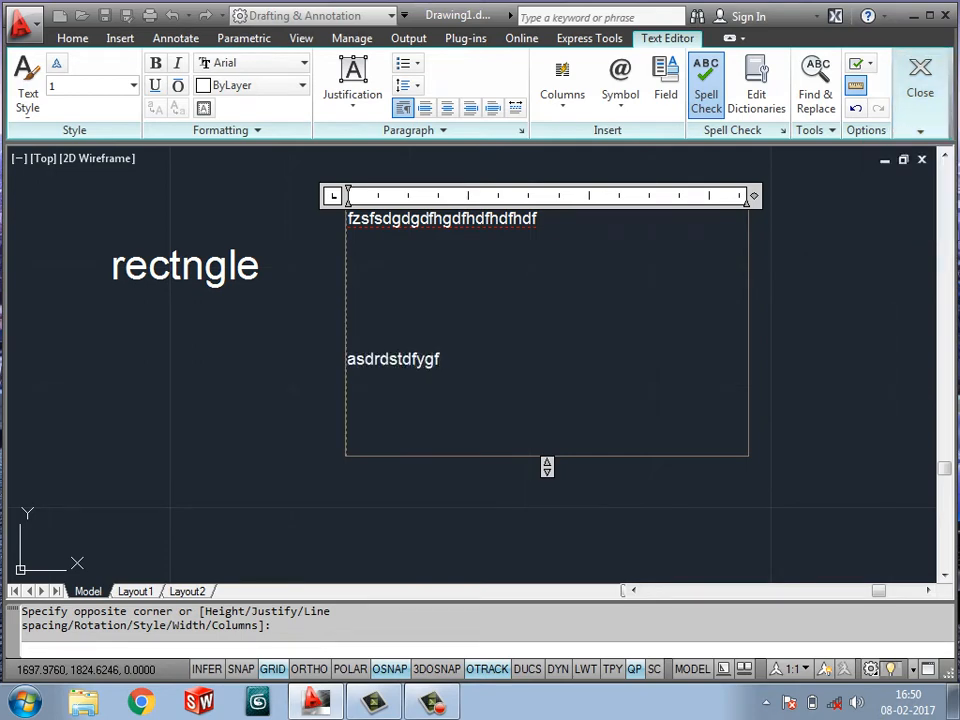
pyautogui.press('Return')
pyautogui.write('y8iyuo')
pyautogui.press('Return')
pyautogui.write('hy')
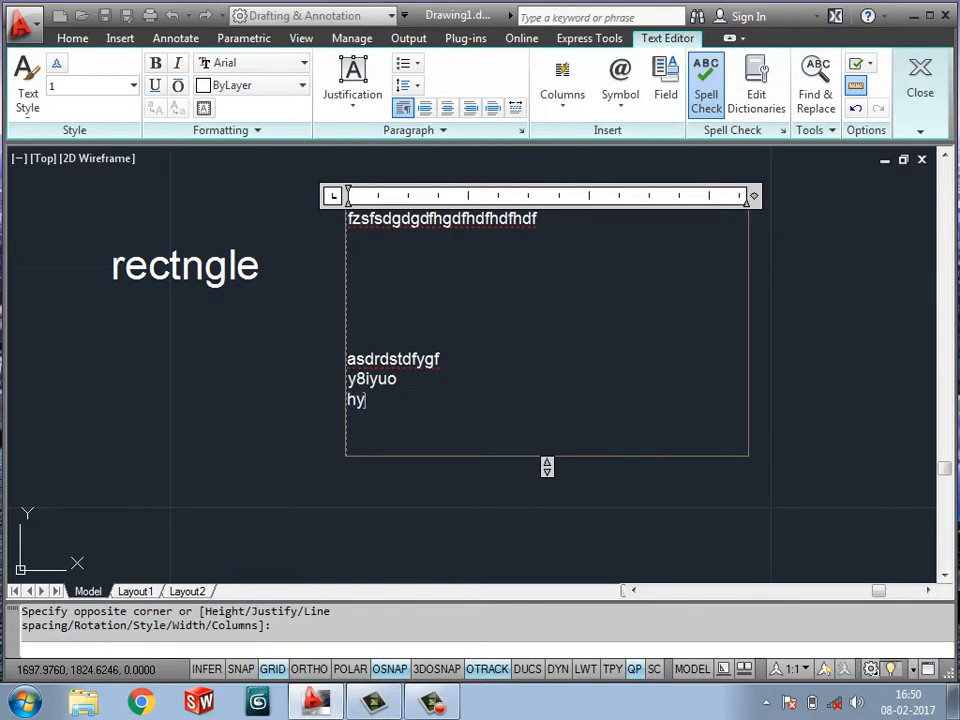
pyautogui.write('iuhoi')
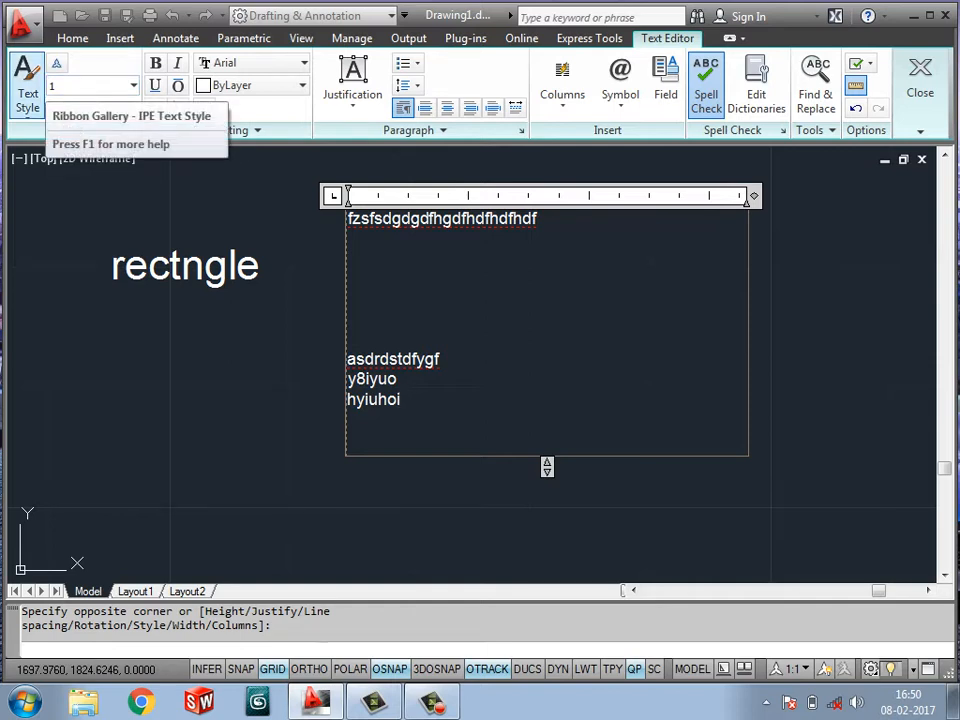
# Try to change the multiline text's style, decline the style change, and close the text editor.
pyautogui.click(28, 98)
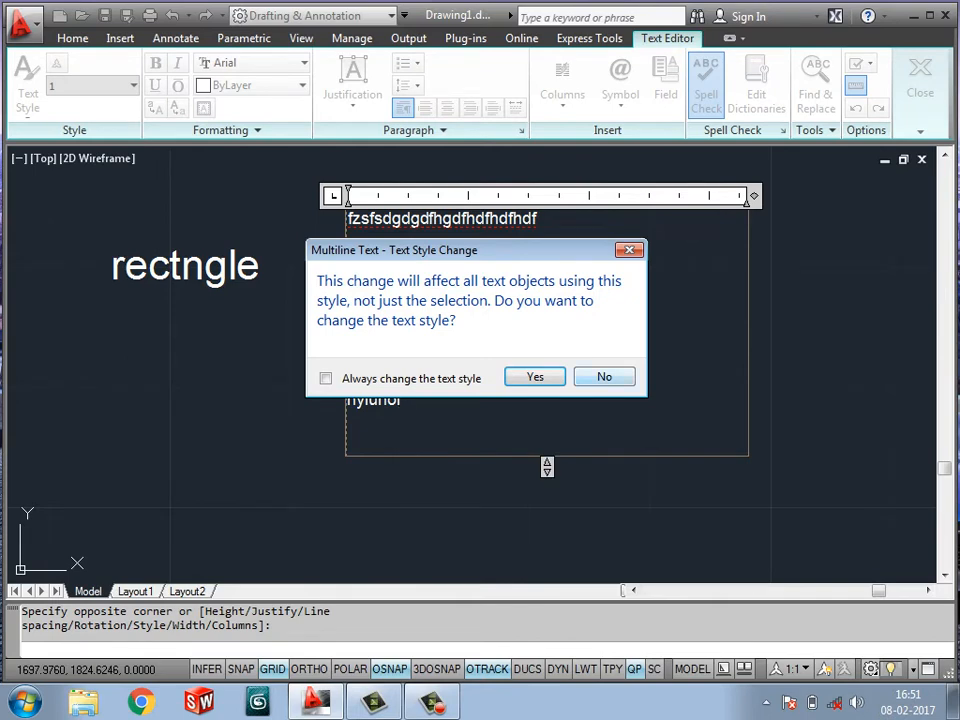
pyautogui.click(604, 377)
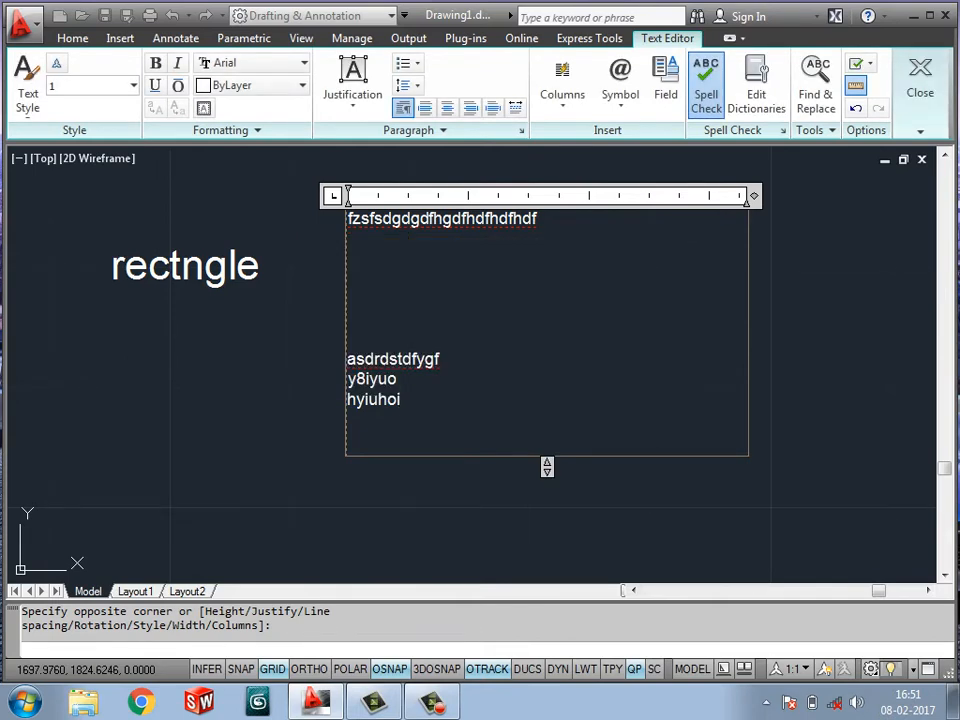
pyautogui.click(920, 80)
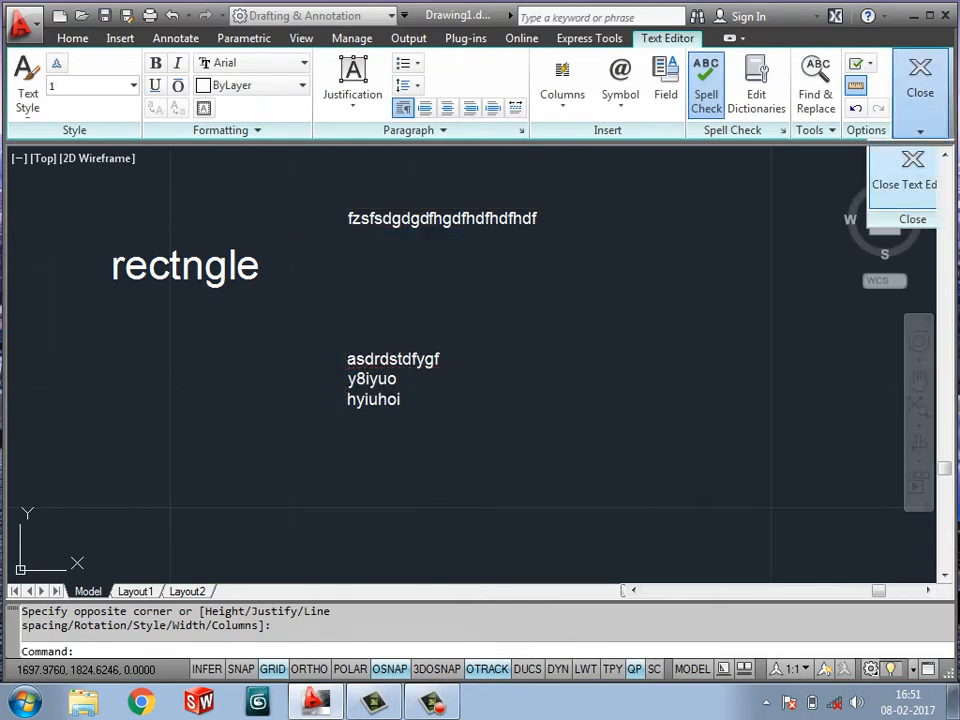
# Create a second multiline text box to the right of the finished multiline text.
pyautogui.moveTo(518, 357); pyautogui.dragTo(354, 385, button='middle')
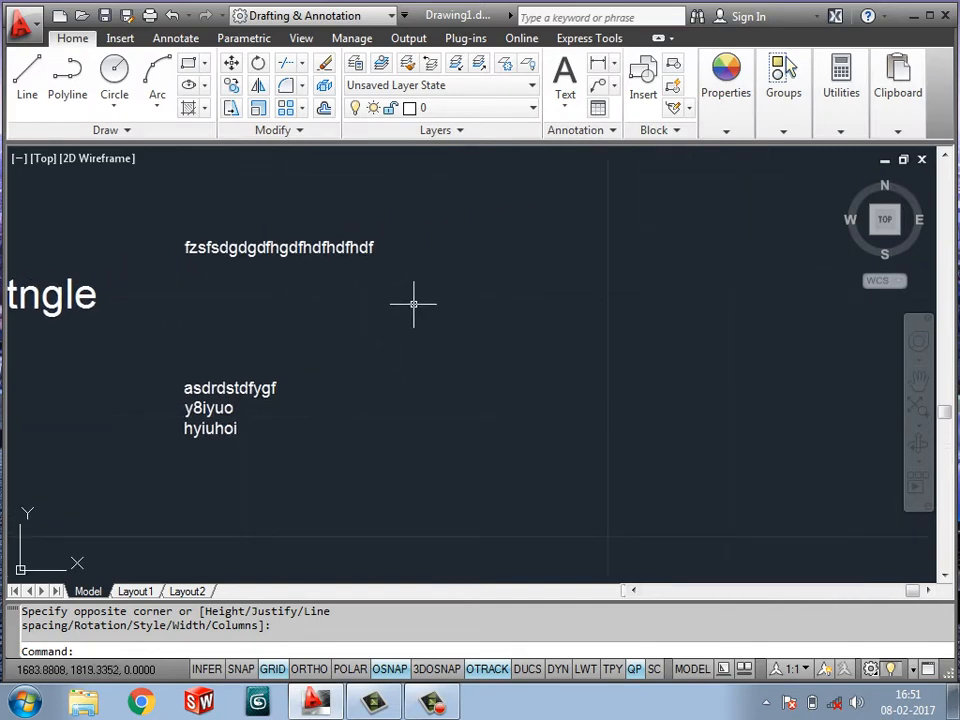
pyautogui.press('Return')
pyautogui.click(458, 453)
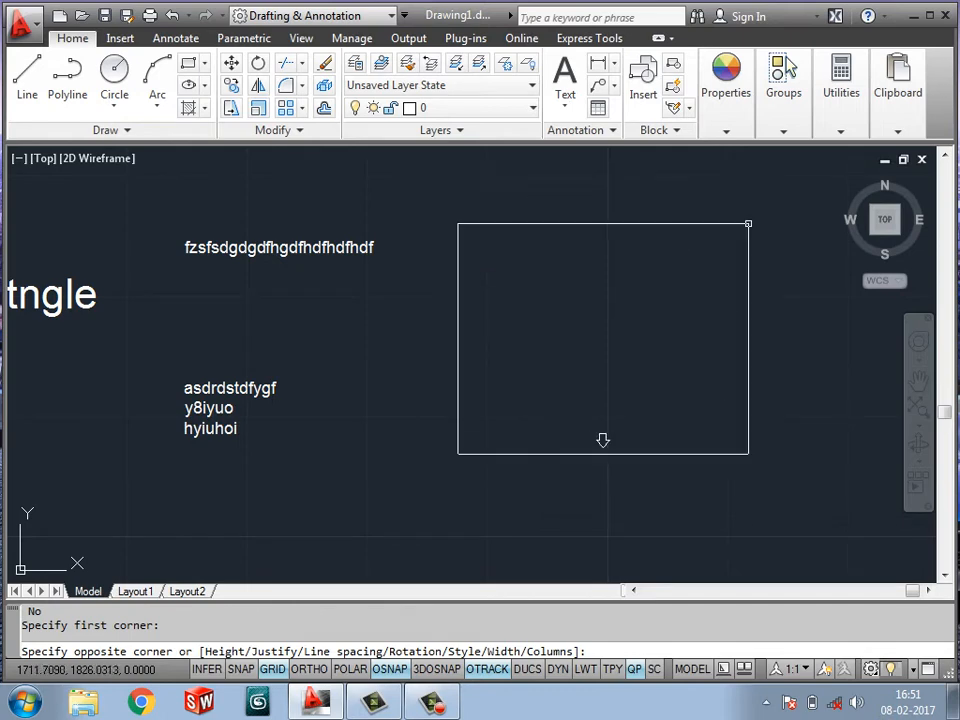
pyautogui.click(741, 212)
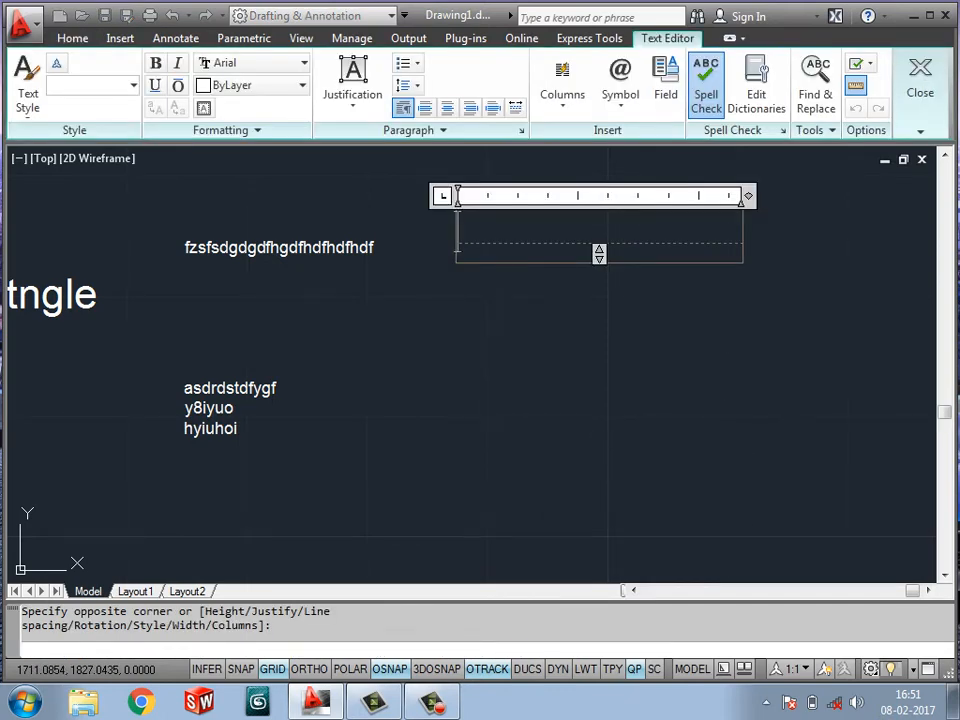
# Apply the Annotative text style to the new text box and set its text height to 1.
pyautogui.click(27, 92)
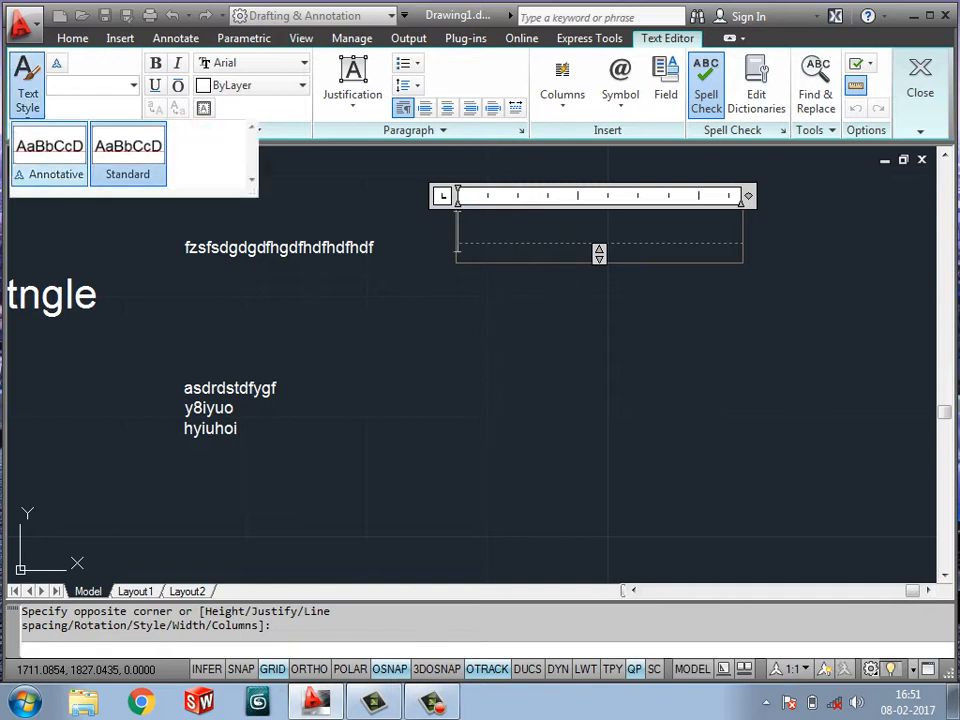
pyautogui.click(63, 155)
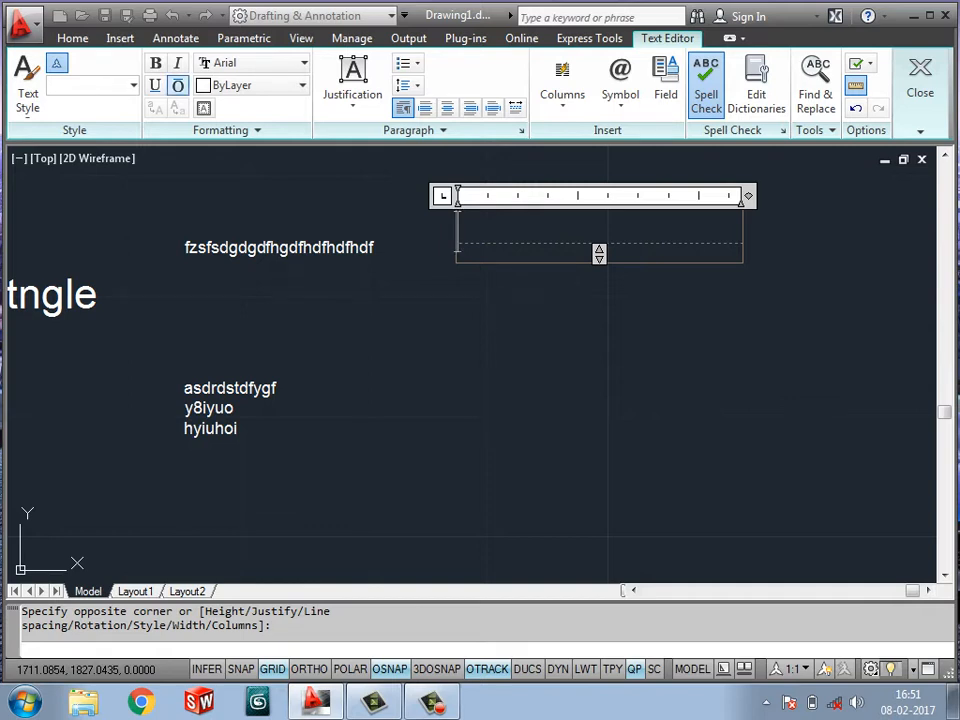
pyautogui.write('1')
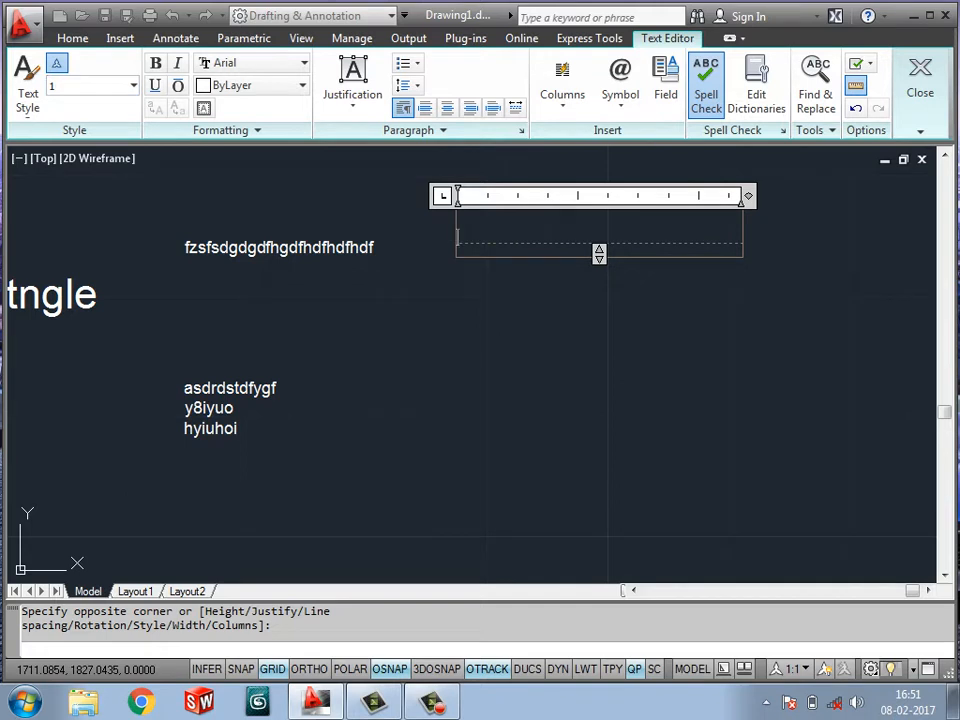
# Enter the lines "srsedtgdgdfh", "asrdfyf", "ztfdfh" and "zsfrdf" in the new text box and close the text editor.
pyautogui.write('srsedtgdgdfh')
pyautogui.press('Return')
pyautogui.write('asr')
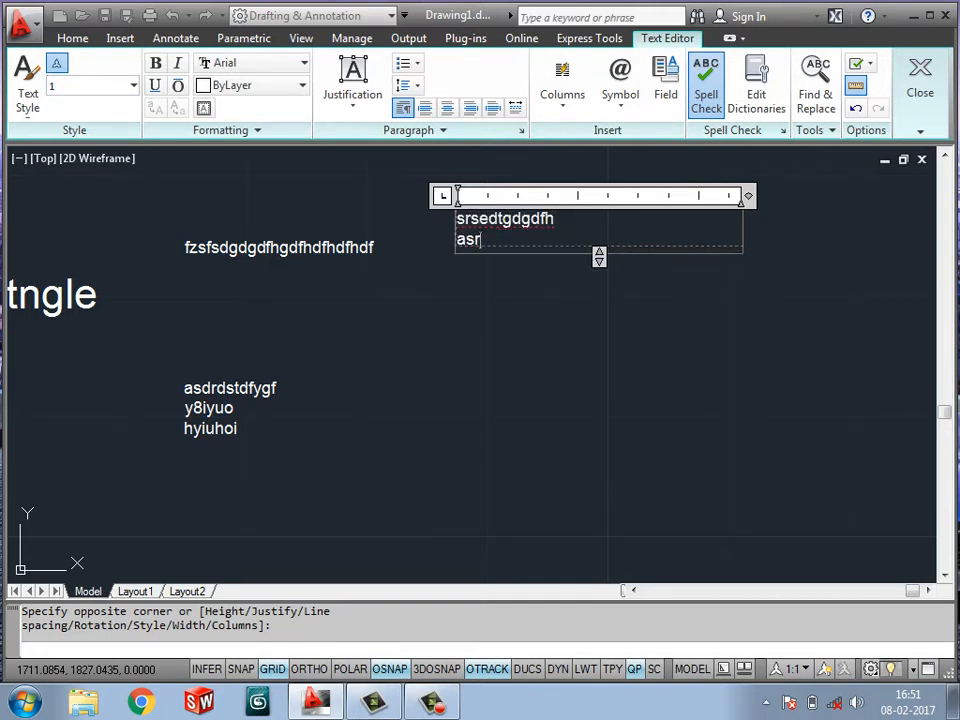
pyautogui.write('dfyf')
pyautogui.press('Return')
pyautogui.write('ztfdfh')
pyautogui.press('Return')
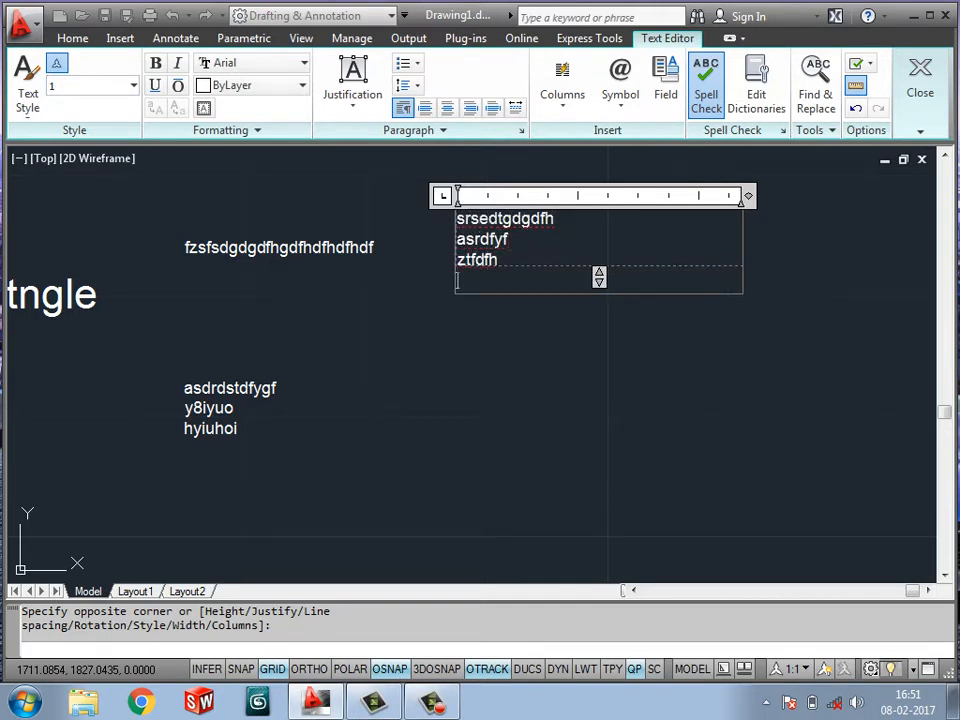
pyautogui.write('zsfrdf')
pyautogui.press('Return')
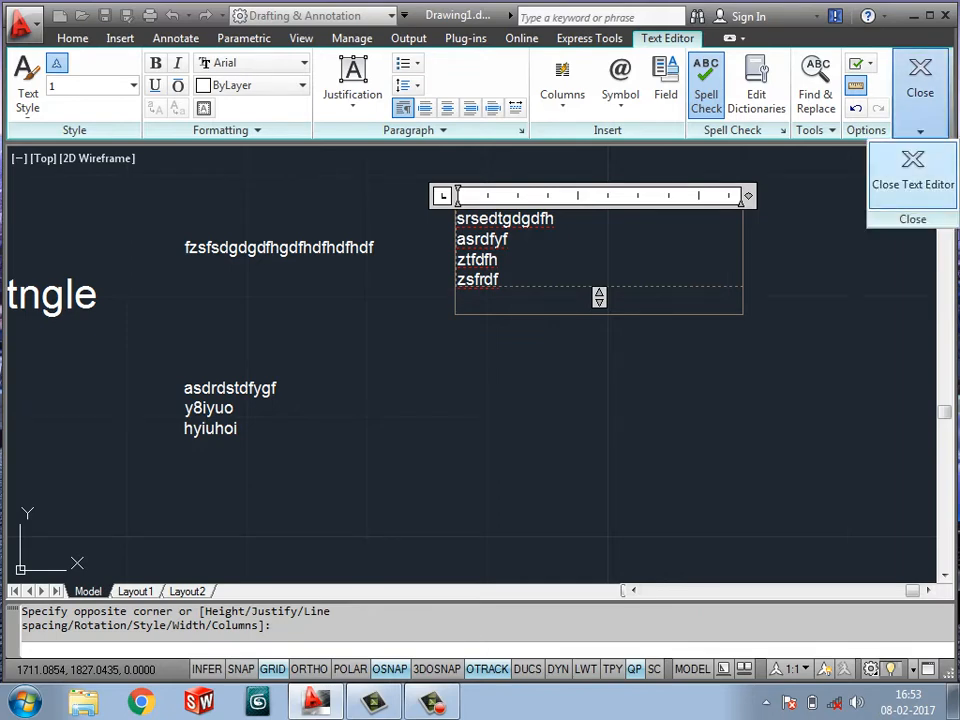
pyautogui.click(913, 170)
pyautogui.moveTo(359, 483); pyautogui.dragTo(469, 465, button='middle')
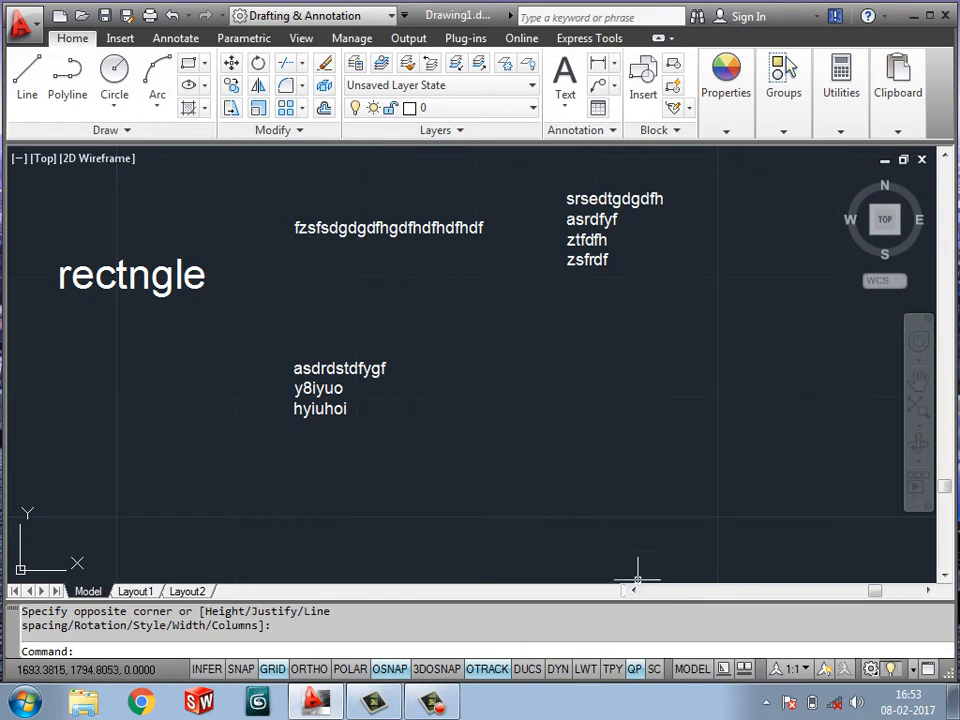
pyautogui.click(790, 669)
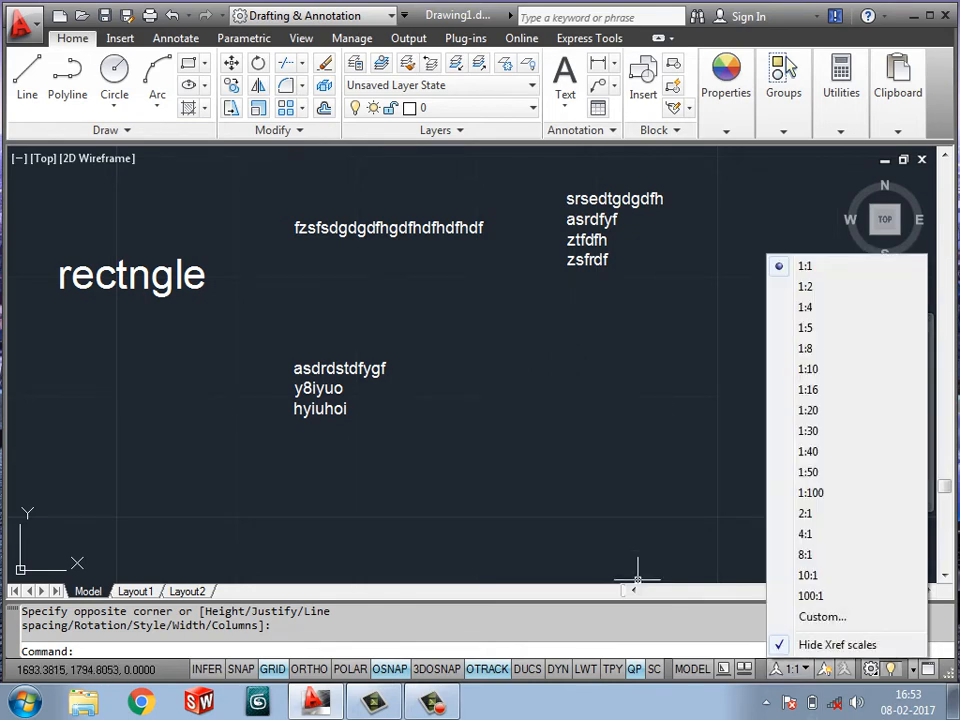
pyautogui.click(656, 468)
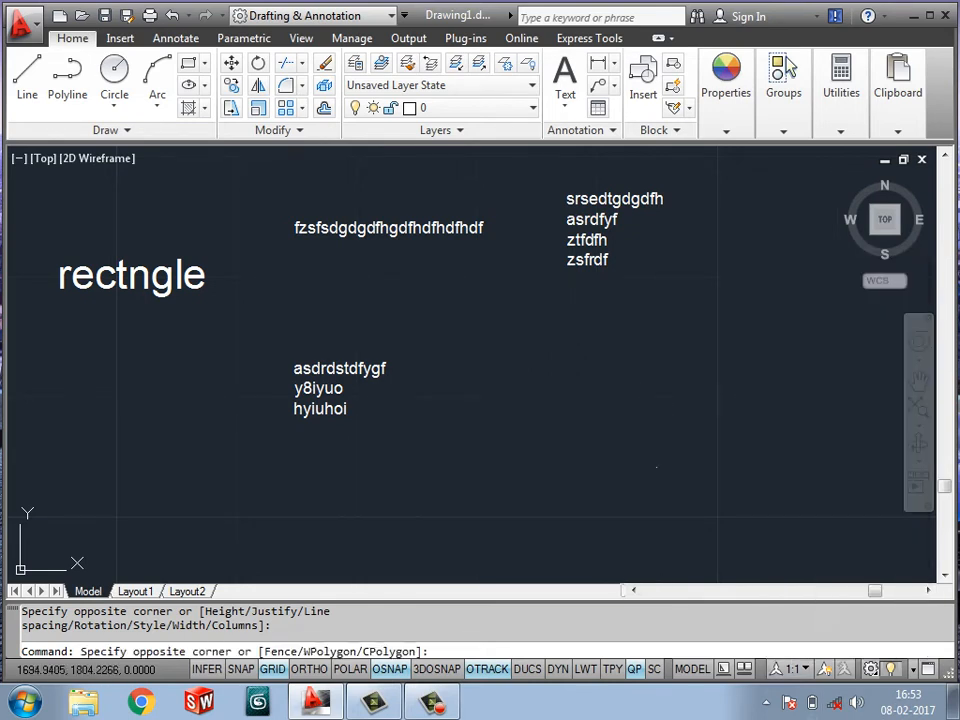
pyautogui.click(661, 485)
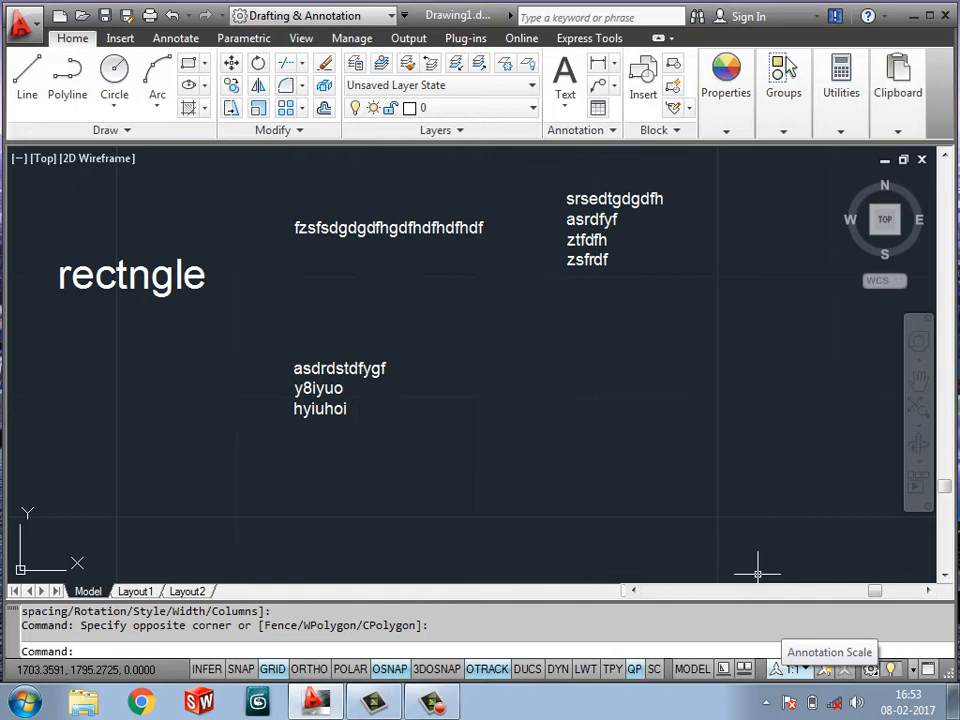
# Set the annotation scale to 1:2, enable automatic scale addition for annotative objects, and change the scale to 1:4.
pyautogui.click(792, 669)
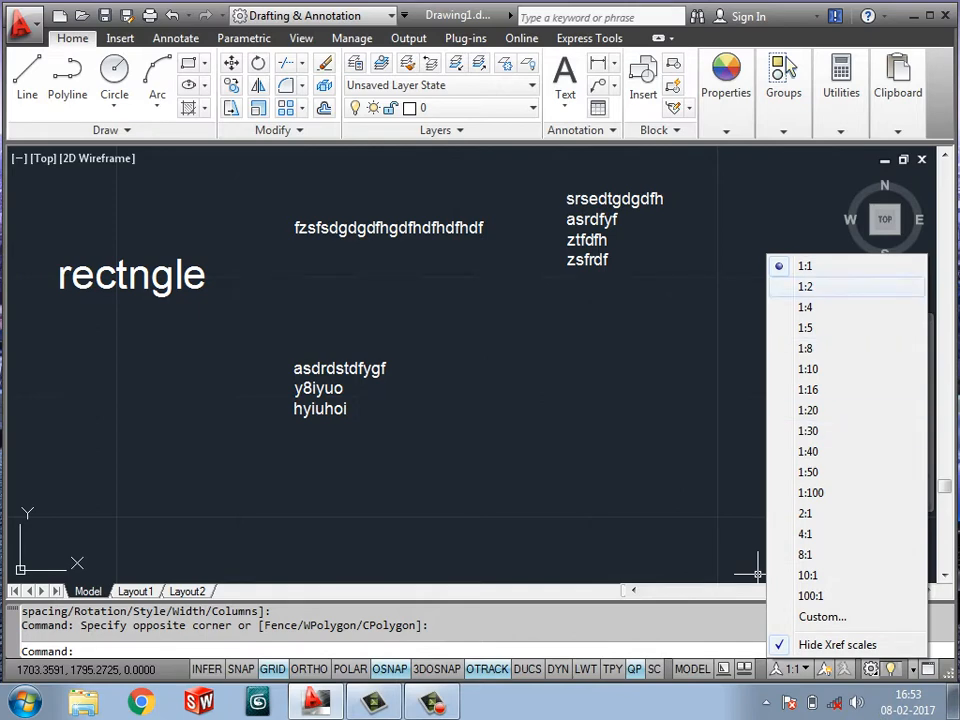
pyautogui.click(805, 286)
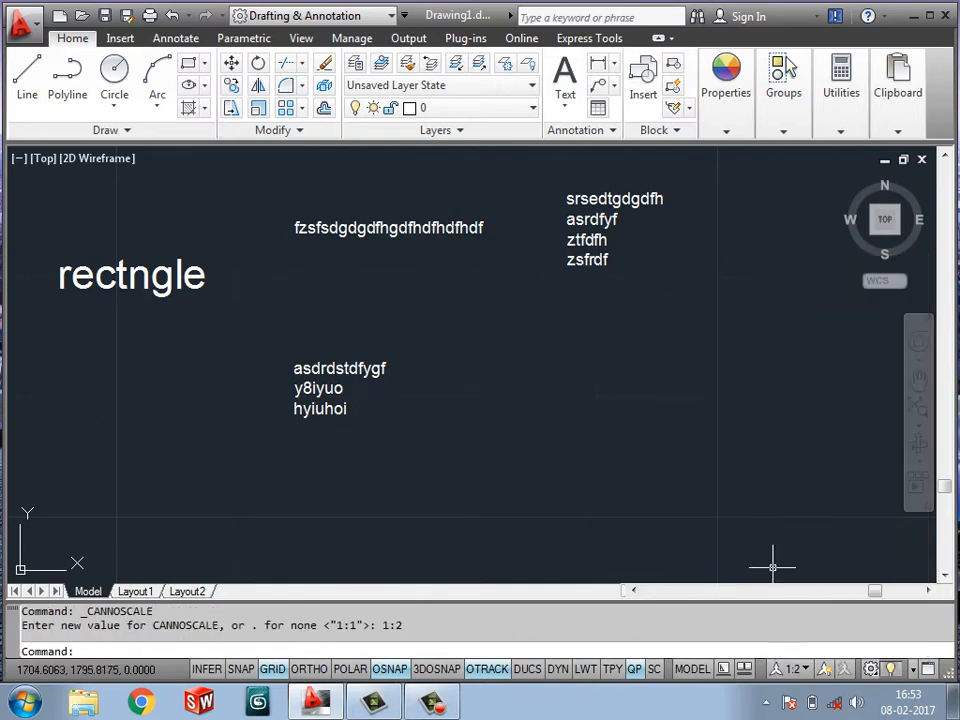
pyautogui.click(792, 669)
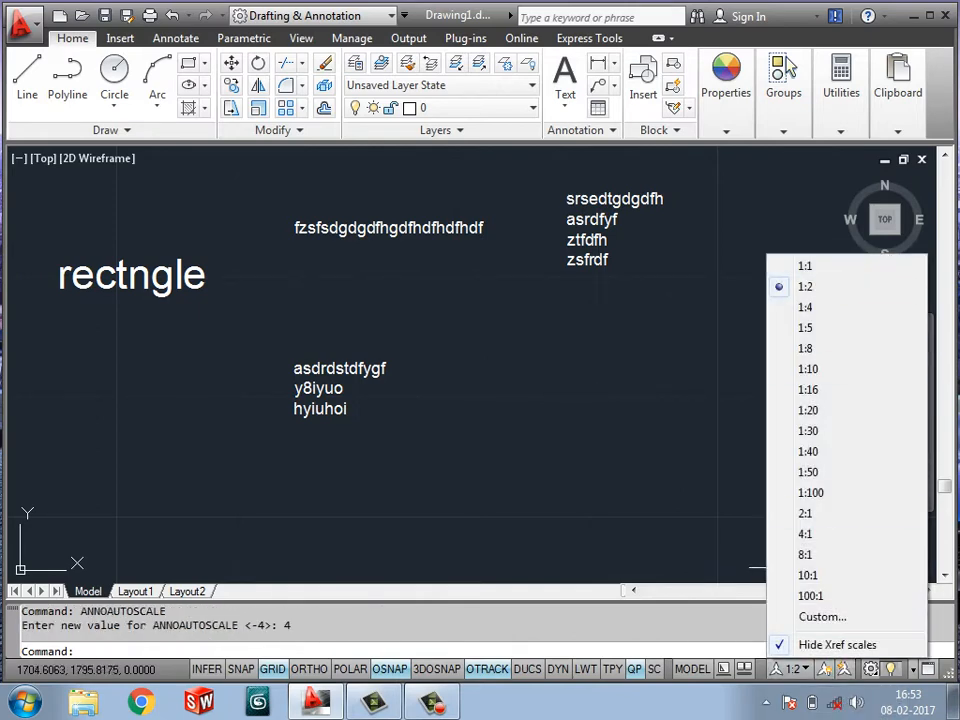
pyautogui.click(805, 307)
pyautogui.moveTo(760, 458)
pyautogui.mouseDown(button='middle')
pyautogui.moveTo(700, 435)
pyautogui.moveTo(634, 438)
pyautogui.mouseUp(button='middle')
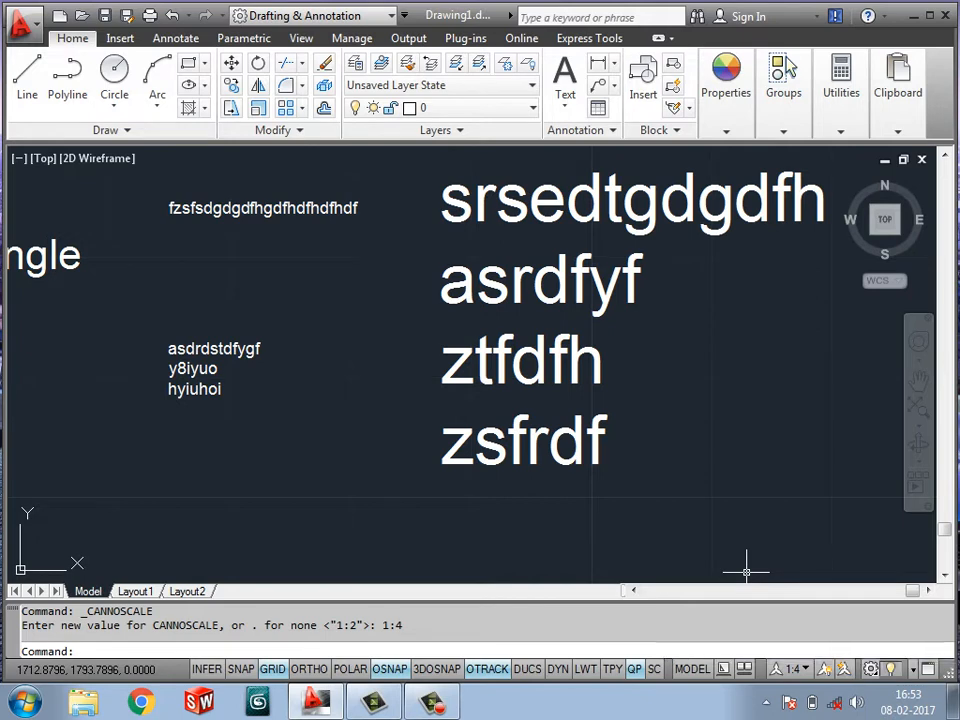
# Change the annotation scale to 1:5 and 1:8, and return it to 1:1.
pyautogui.click(792, 669)
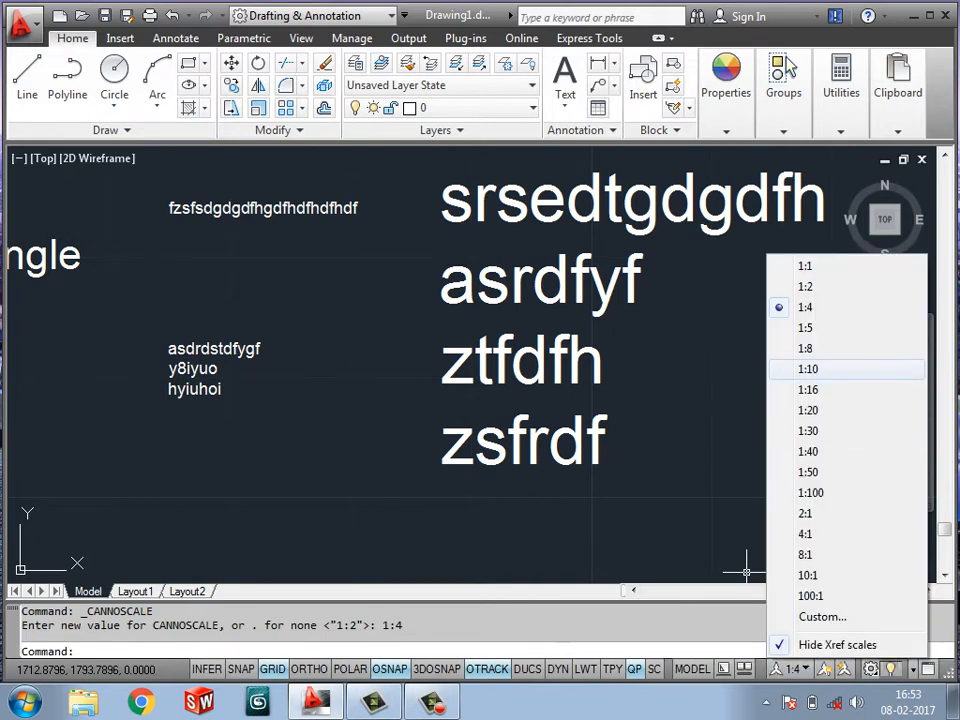
pyautogui.click(805, 328)
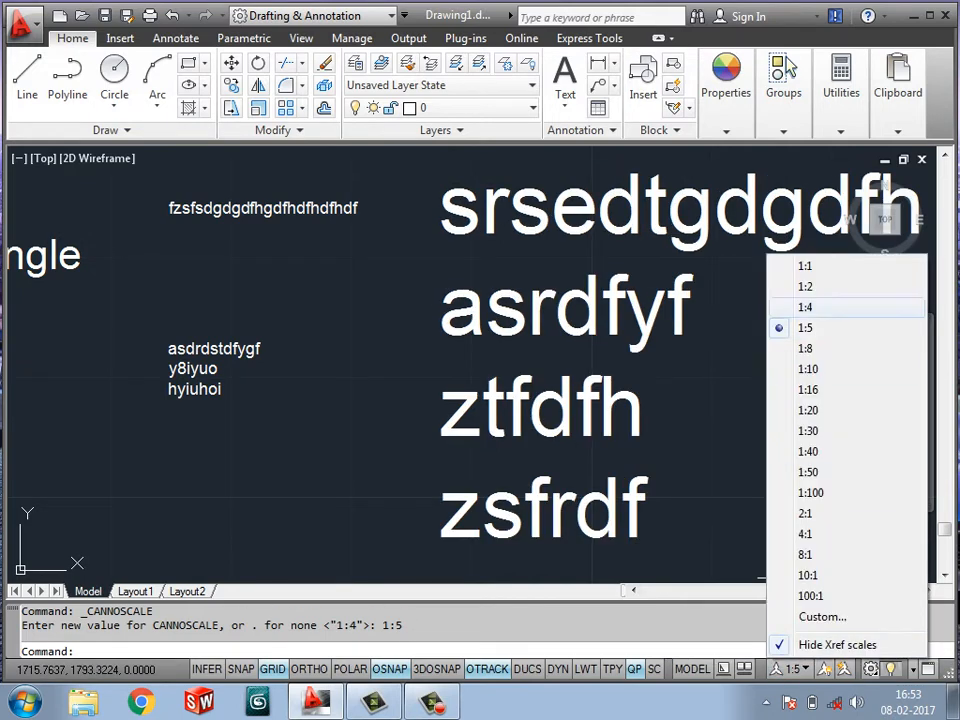
pyautogui.click(805, 348)
pyautogui.click(792, 669)
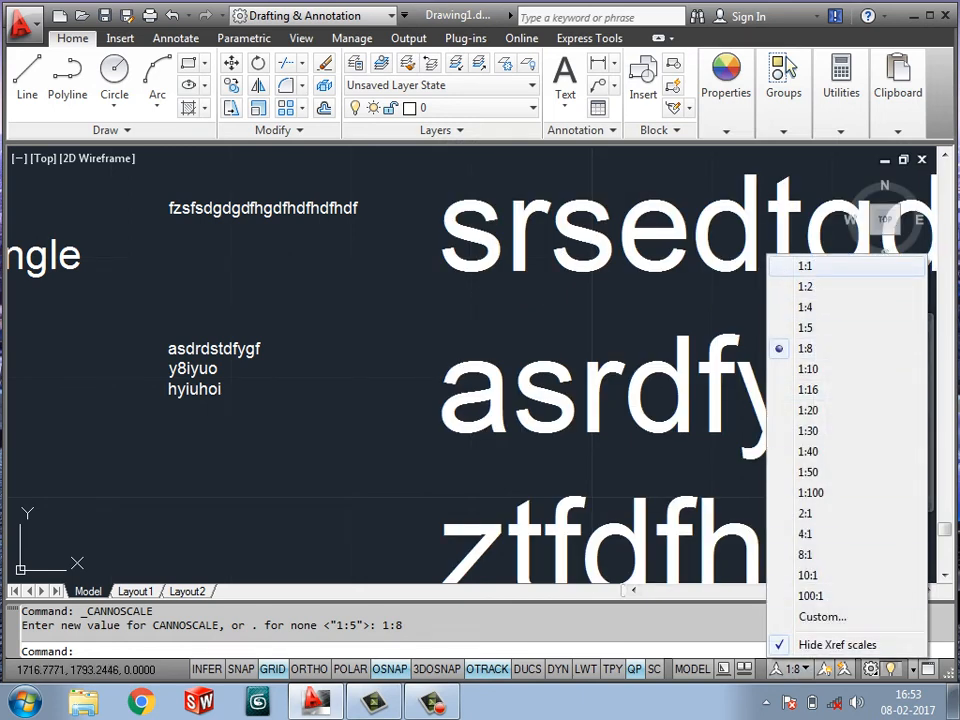
pyautogui.click(800, 266)
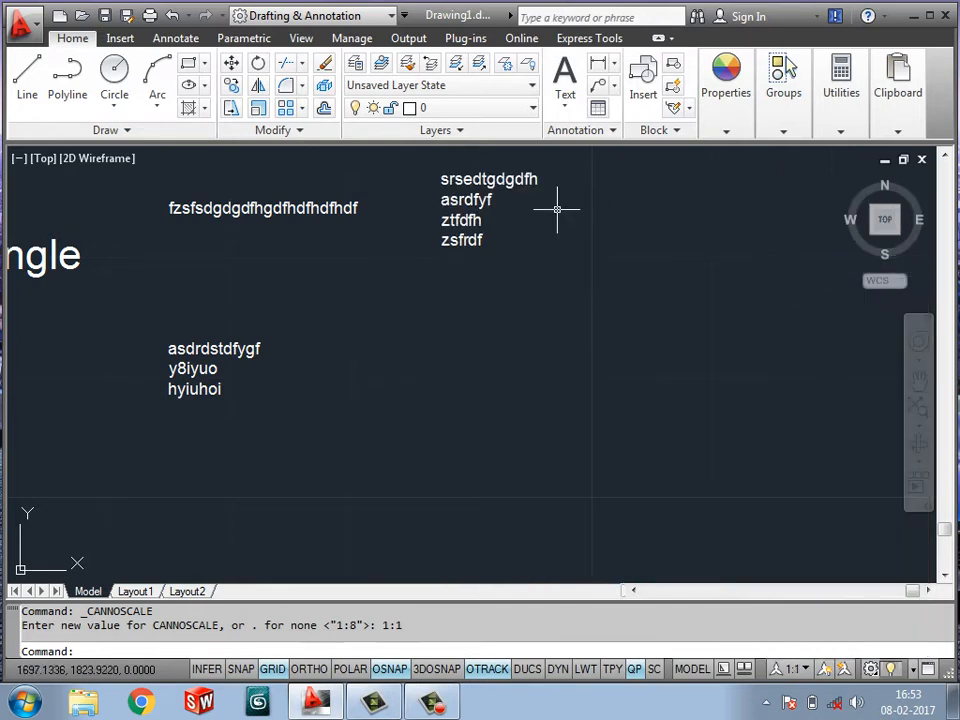
pyautogui.moveTo(557, 209); pyautogui.dragTo(626, 249, button='middle')
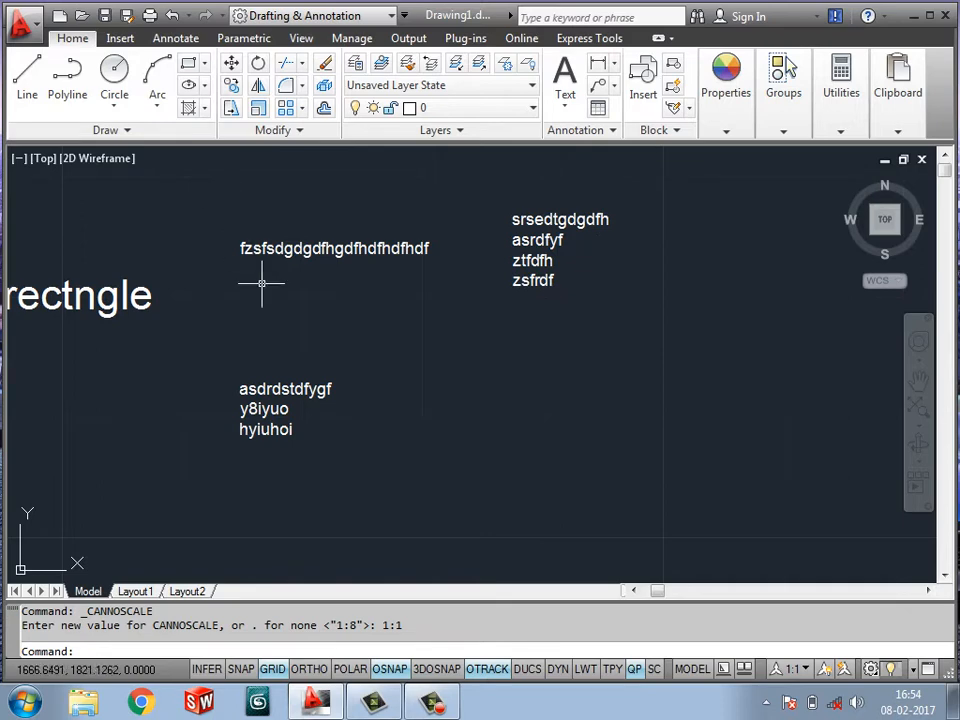
pyautogui.moveTo(390, 352)
pyautogui.mouseDown(button='middle')
pyautogui.moveTo(442, 331)
pyautogui.moveTo(462, 346)
pyautogui.mouseUp(button='middle')
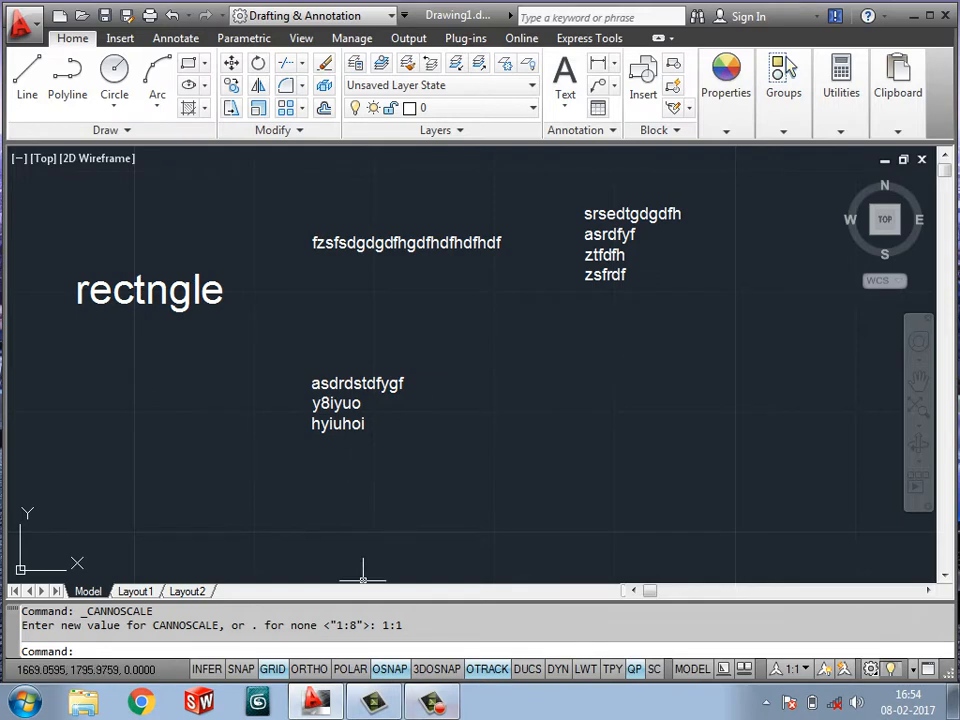
pyautogui.click(433, 702)
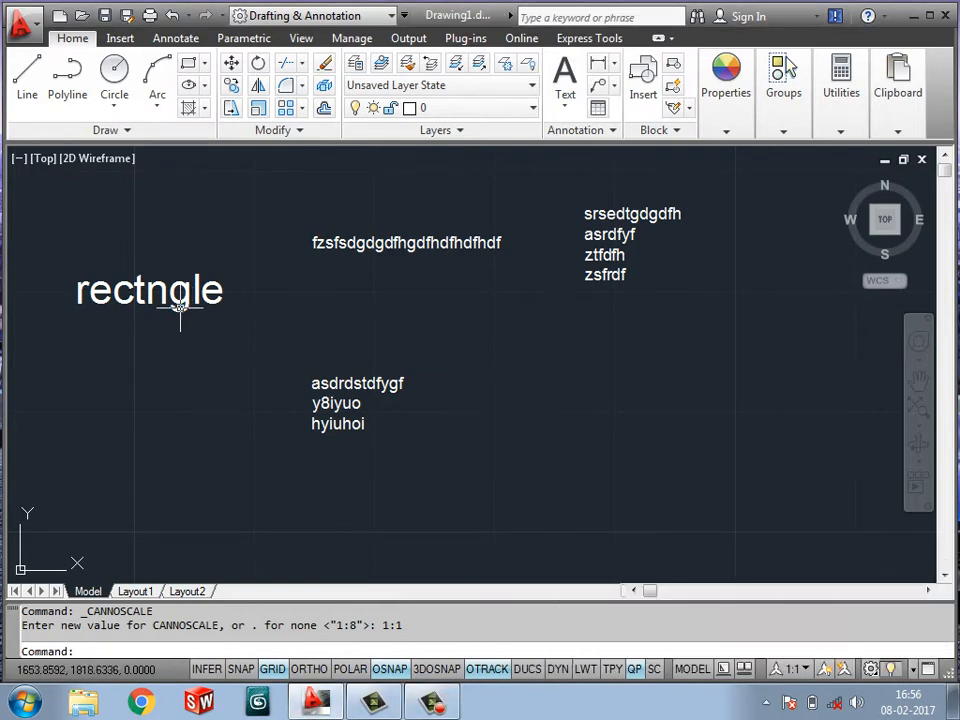
# Correct the misspelled single-line text "rectngle" to "rectangle".
pyautogui.moveTo(144, 289); pyautogui.dragTo(226, 287, button='middle')
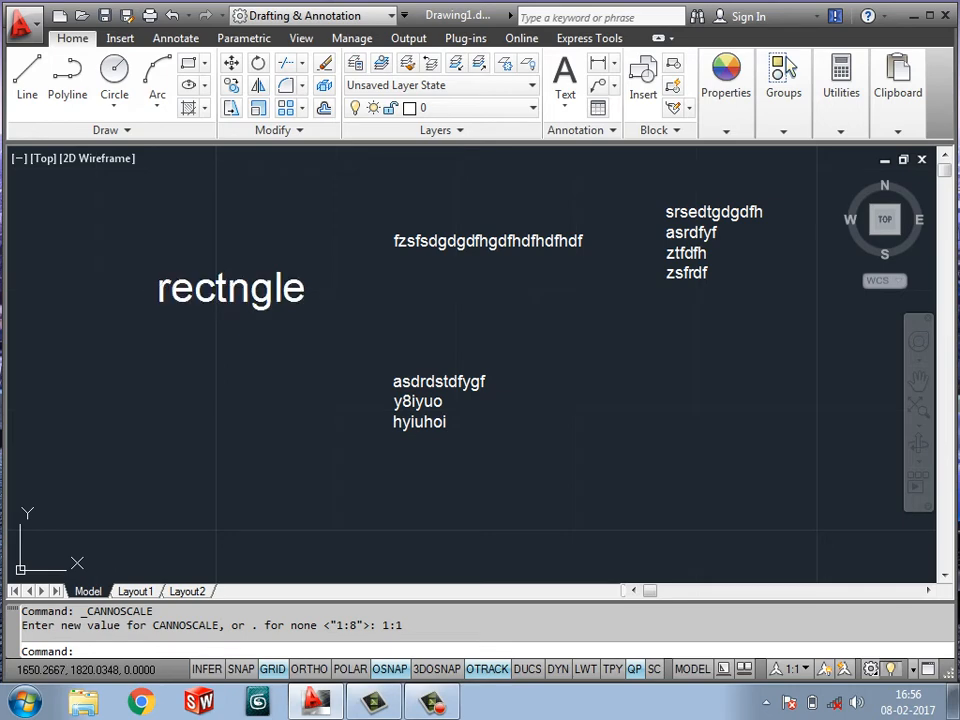
pyautogui.click(219, 289)
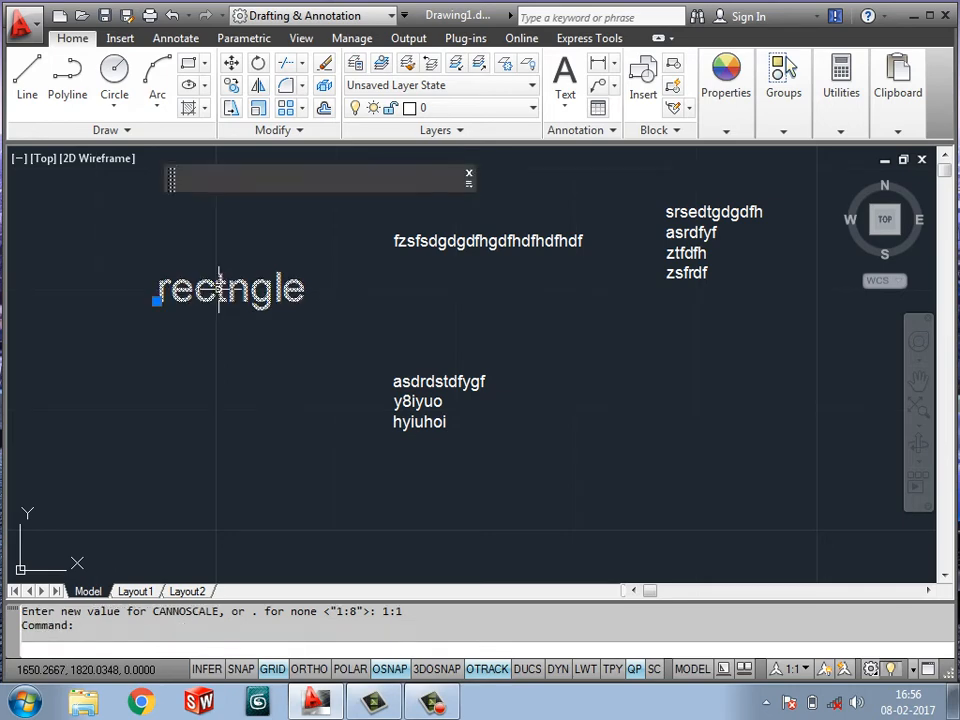
pyautogui.doubleClick(219, 289)
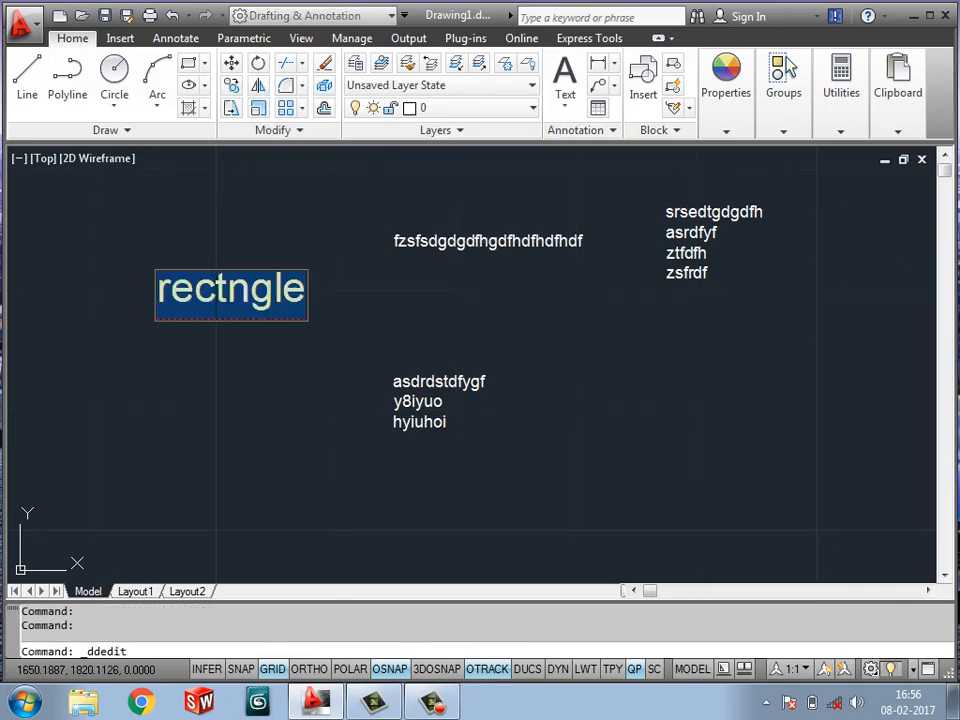
pyautogui.click(227, 291)
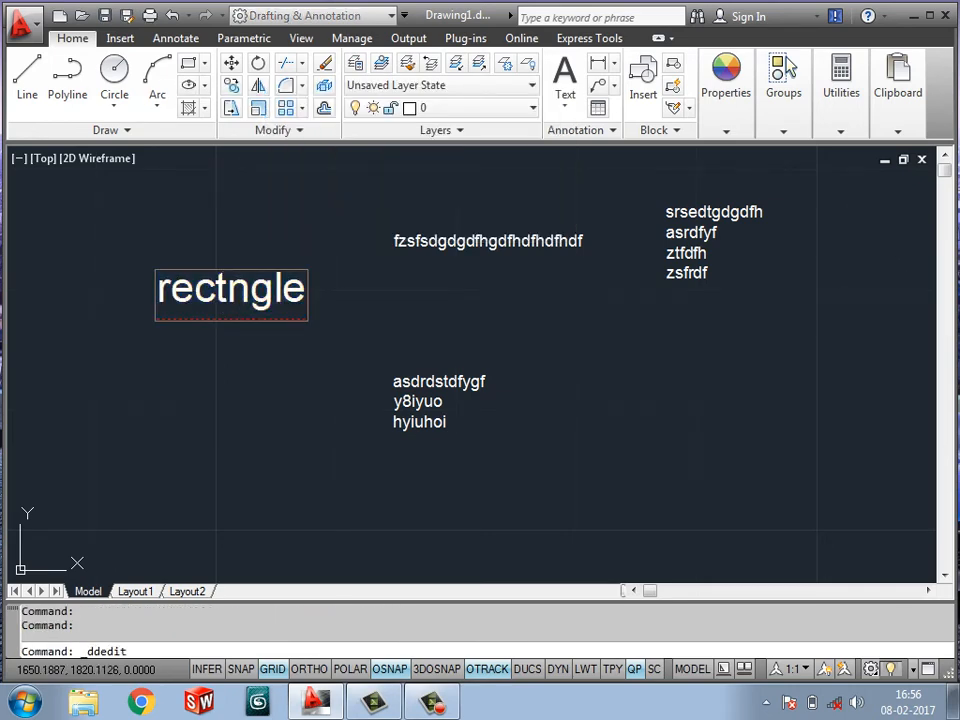
pyautogui.press('Return')
pyautogui.click(250, 291)
pyautogui.click(250, 291)
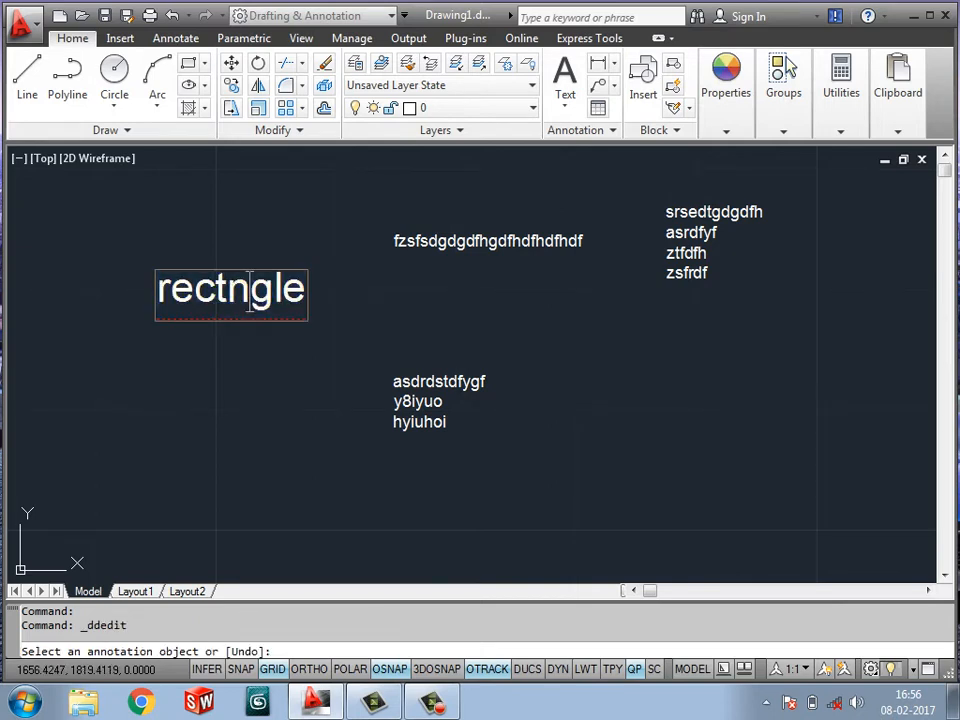
pyautogui.press('Left')
pyautogui.write('a')
pyautogui.press('Return')
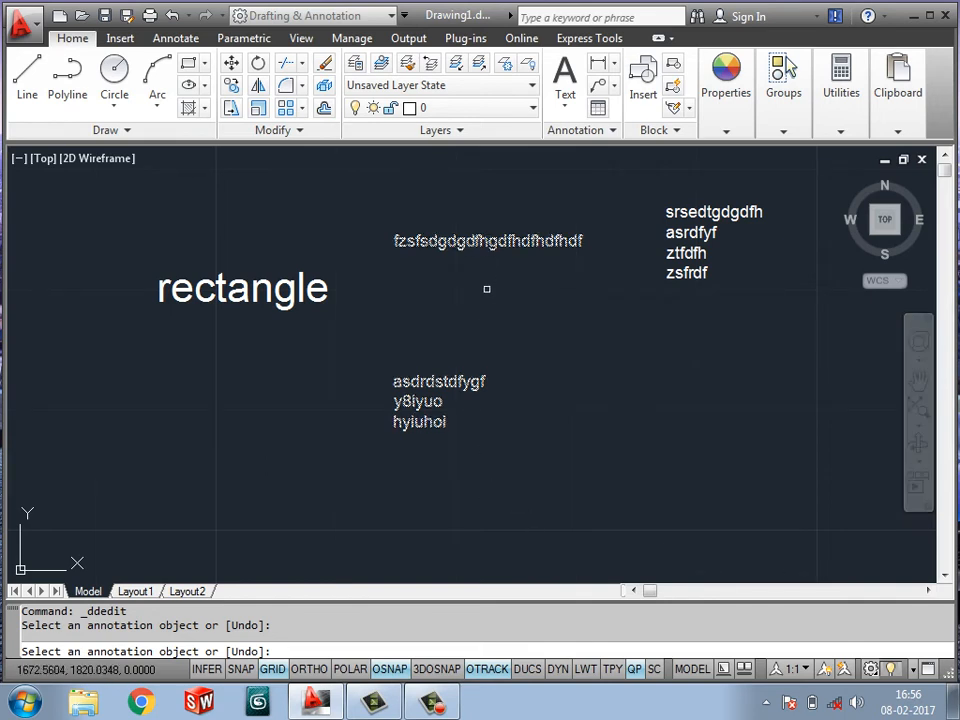
# Open the multiline text beginning with "fzsfsdgdgdfhgdfhdfhdfhdf" for editing and narrow its column width to about 17.93.
pyautogui.click(430, 390)
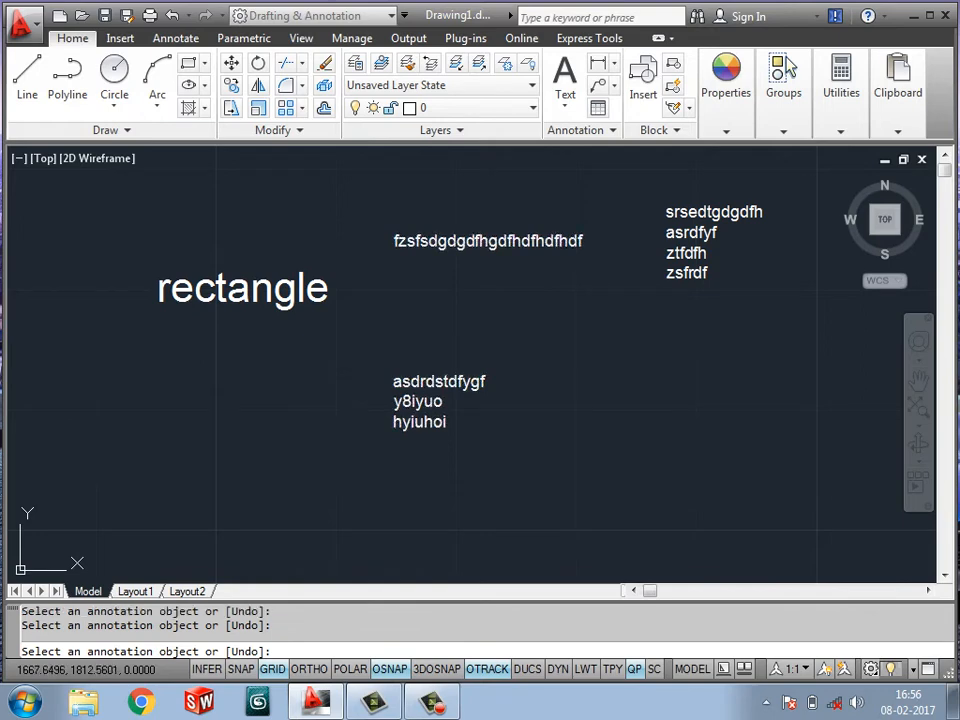
pyautogui.click(430, 388)
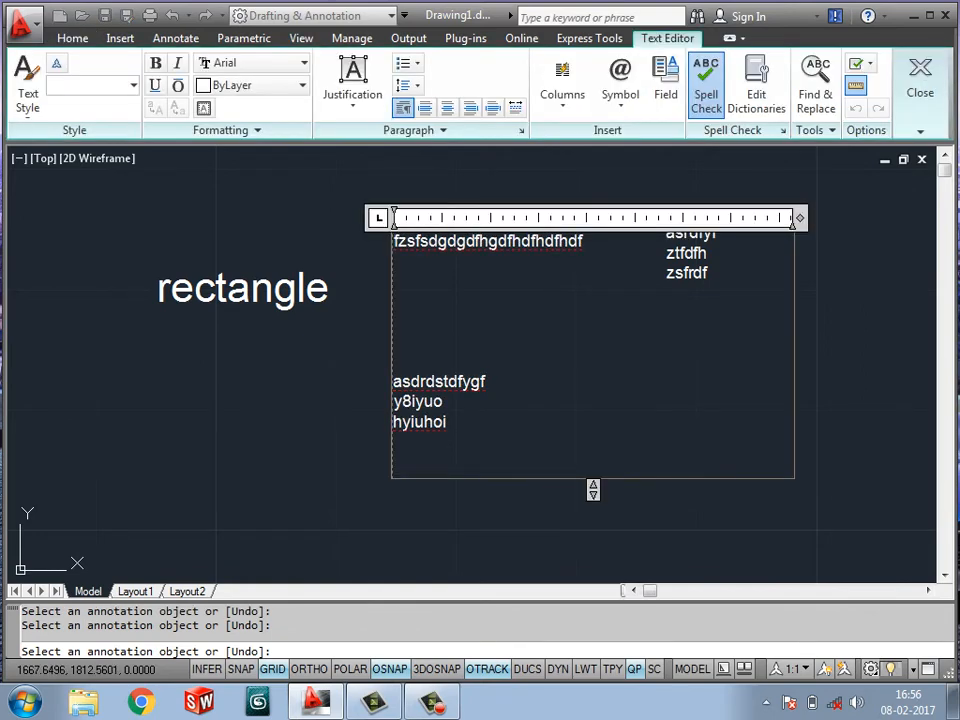
pyautogui.moveTo(800, 218); pyautogui.dragTo(617, 218)
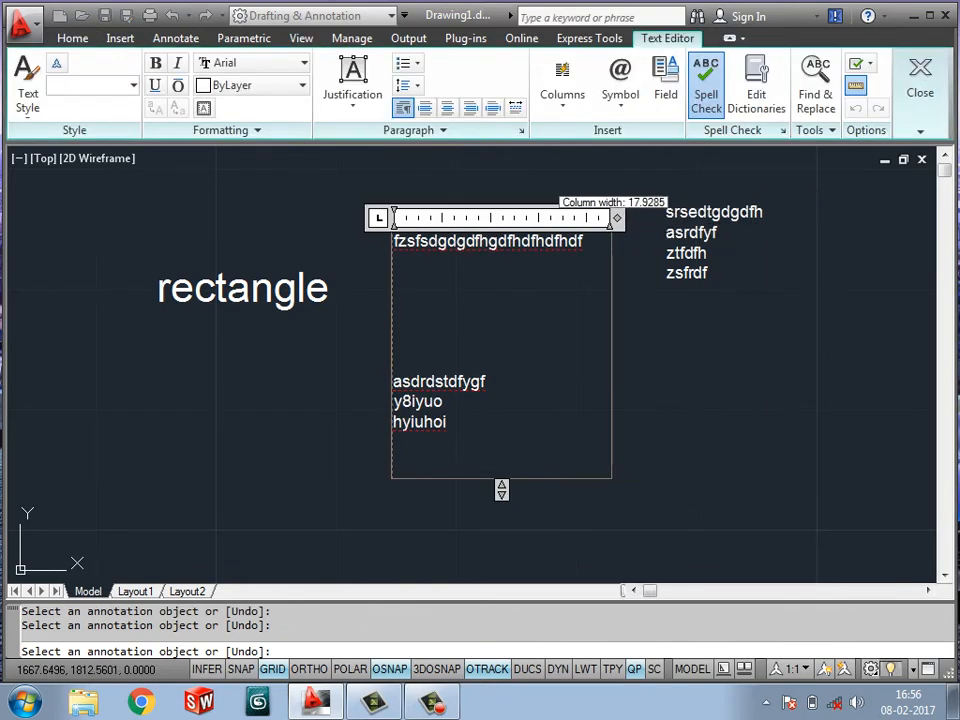
# Delete the entire contents of the multiline text and undo the deletion.
pyautogui.moveTo(448, 423); pyautogui.dragTo(392, 241)
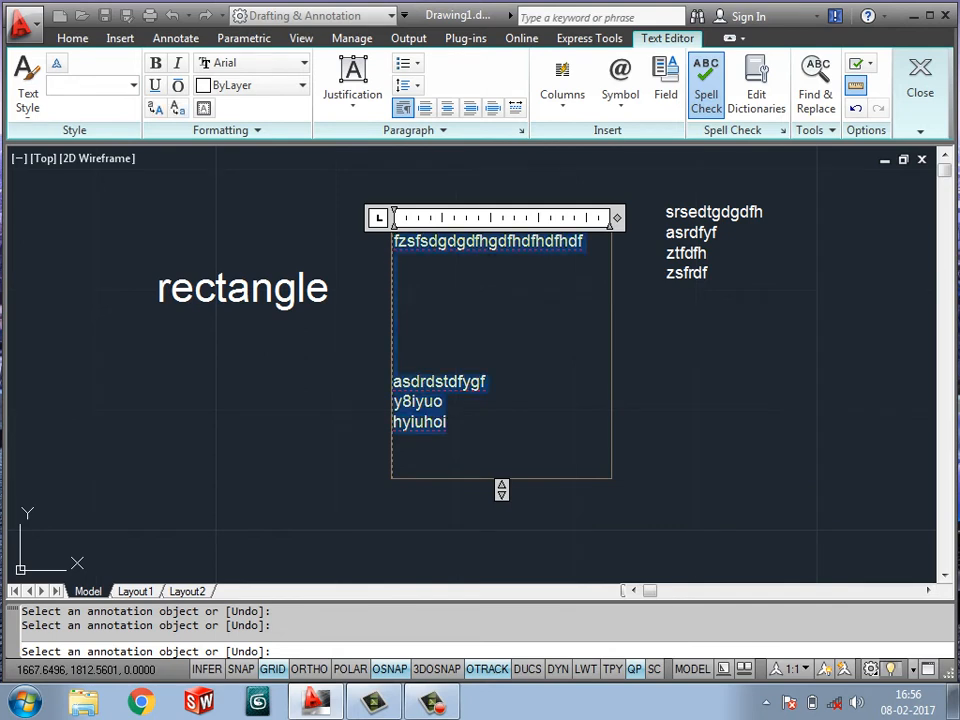
pyautogui.press('Delete')
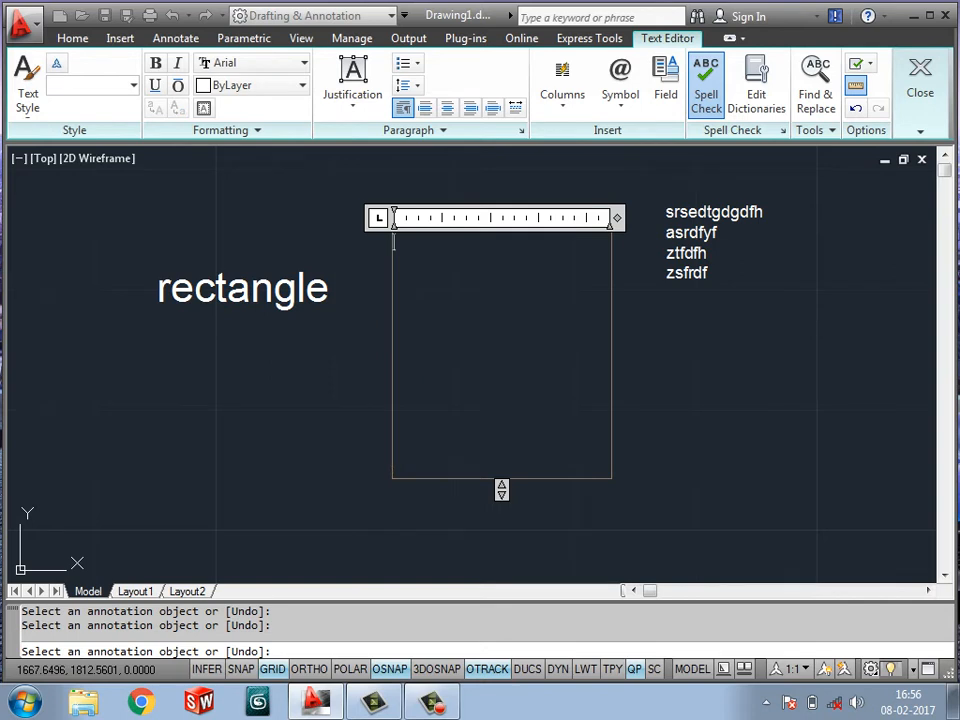
pyautogui.hotkey('ctrl', 'z')
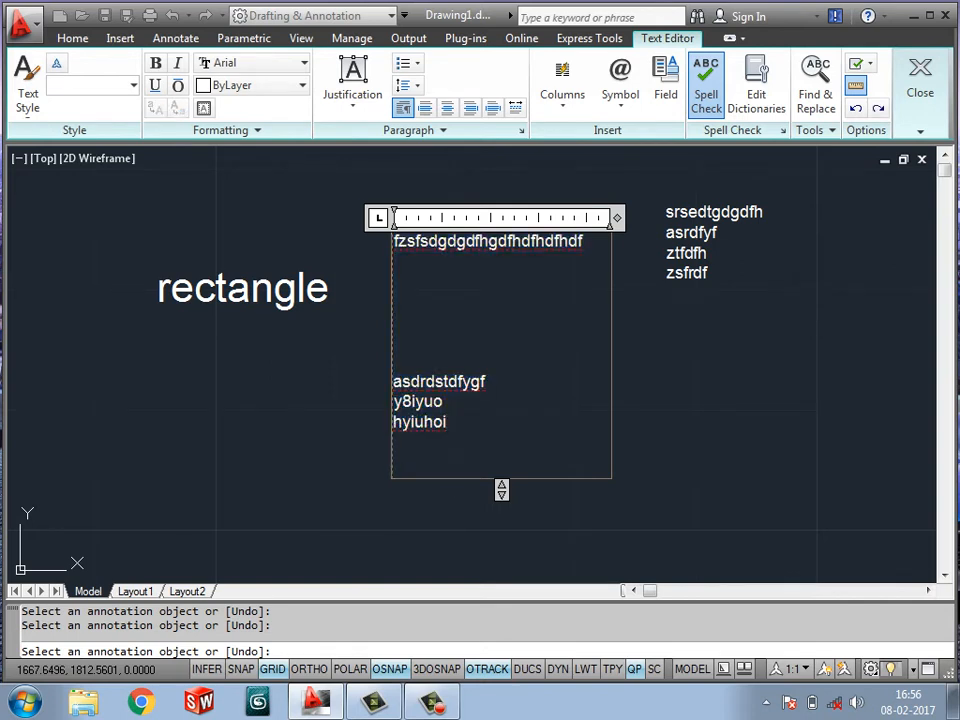
# Select every line of the multiline text from the end back to the first character and delete the selection.
pyautogui.hotkey('shift', 'Home')
pyautogui.press('End')
pyautogui.hotkey('shift', 'Left')
pyautogui.hotkey('shift', 'Left')
pyautogui.hotkey('shift', 'Left')
pyautogui.hotkey('shift', 'Left')
pyautogui.hotkey('shift', 'Left')
pyautogui.hotkey('shift', 'Left')
pyautogui.hotkey('shift', 'Left')
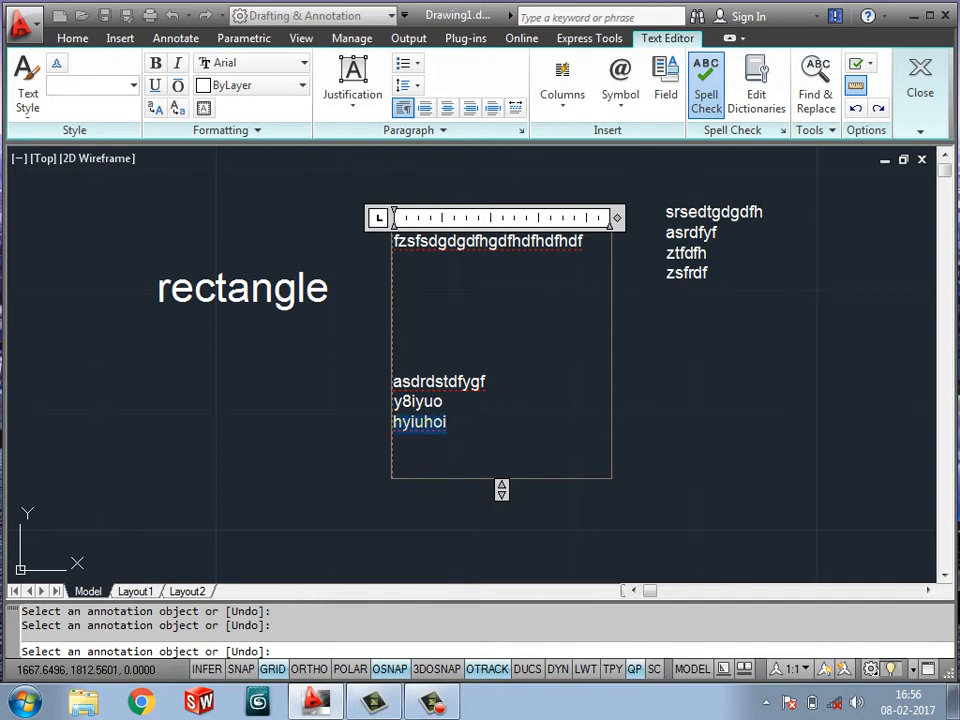
pyautogui.hotkey('shift', 'Up')
pyautogui.hotkey('shift', 'Up')
pyautogui.hotkey('shift', 'Up')
pyautogui.hotkey('shift', 'Up')
pyautogui.hotkey('shift', 'Up')
pyautogui.hotkey('shift', 'Up')
pyautogui.hotkey('shift', 'Up')
pyautogui.hotkey('shift', 'Up')
pyautogui.hotkey('shift', 'Up')
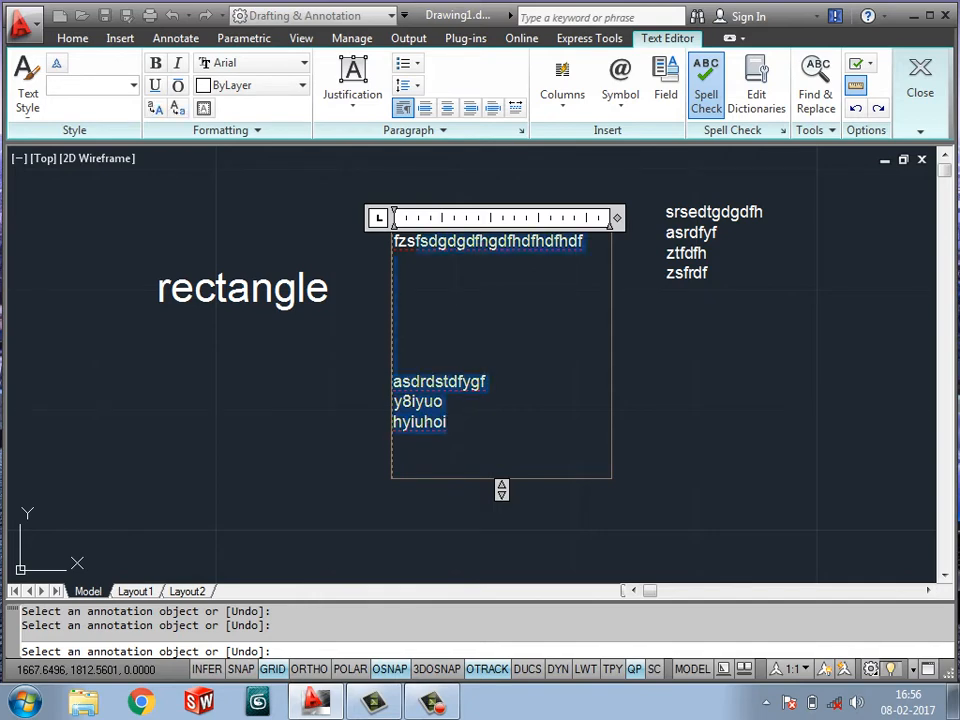
pyautogui.hotkey('shift', 'Left')
pyautogui.hotkey('shift', 'Left')
pyautogui.hotkey('shift', 'Left')
pyautogui.press('Delete')
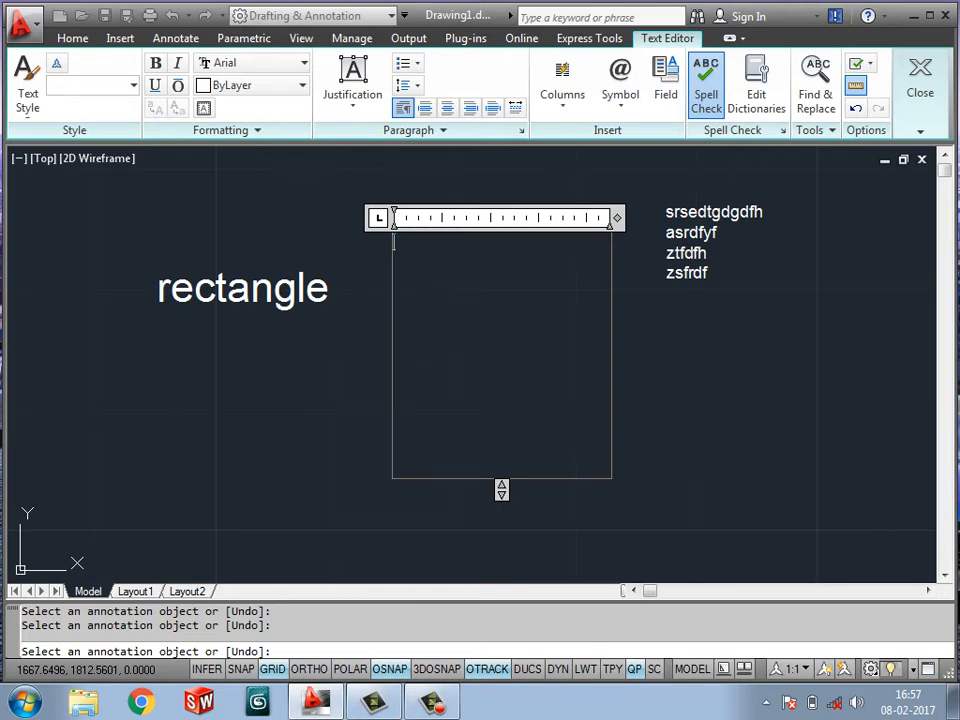
# Enter three lines in the empty multiline text: "rdsdstdf", "zsdfxg" and "zsdfxdgcf".
pyautogui.write('rdsdstdf')
pyautogui.press('Return')
pyautogui.write('zsdfxg')
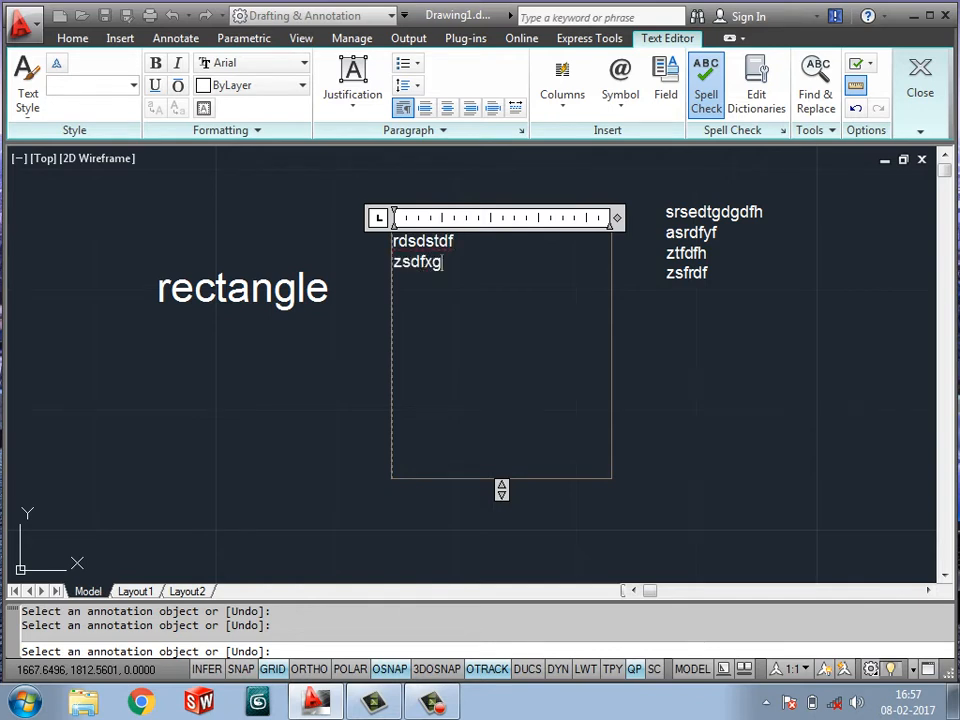
pyautogui.press('Return')
pyautogui.write('zsdfxdgcf')
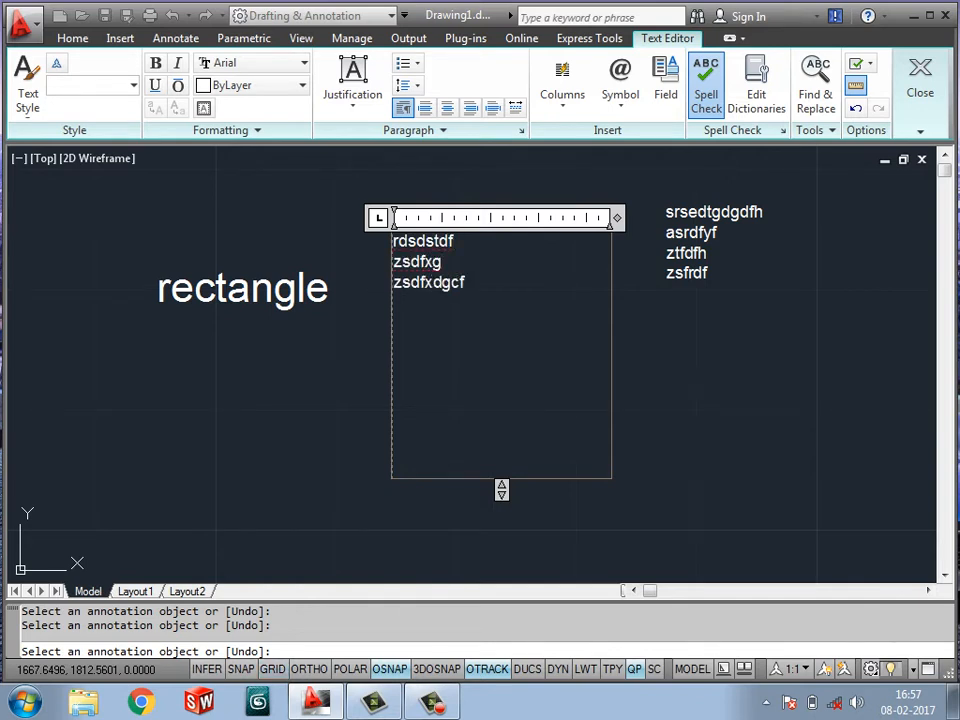
# Select all three lines of the multiline text and apply bold, underline, italic and overline formatting.
pyautogui.moveTo(500, 380); pyautogui.dragTo(495, 451, button='middle')
pyautogui.scroll(3, 458, 370)
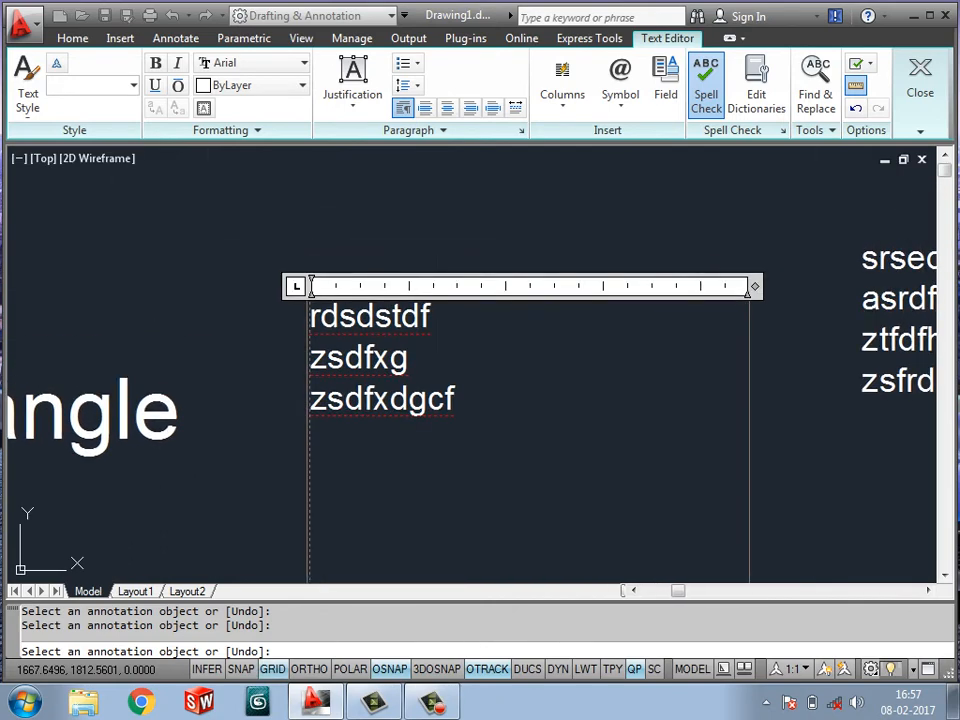
pyautogui.moveTo(456, 400); pyautogui.dragTo(300, 305)
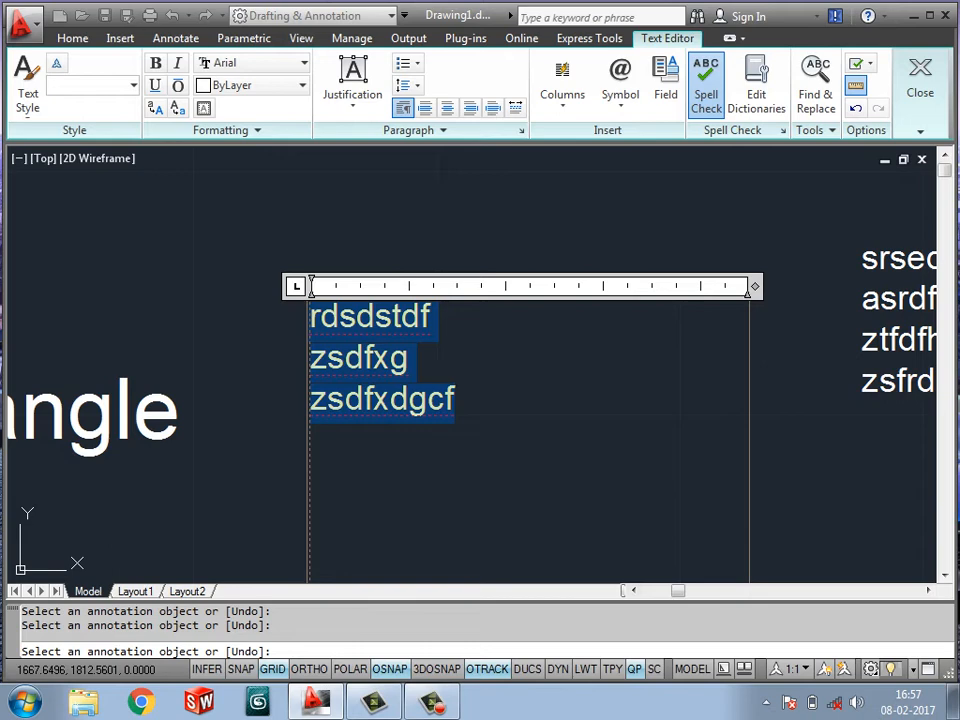
pyautogui.click(458, 402)
pyautogui.moveTo(458, 402); pyautogui.dragTo(304, 312)
pyautogui.hotkey('ctrl', 'b')
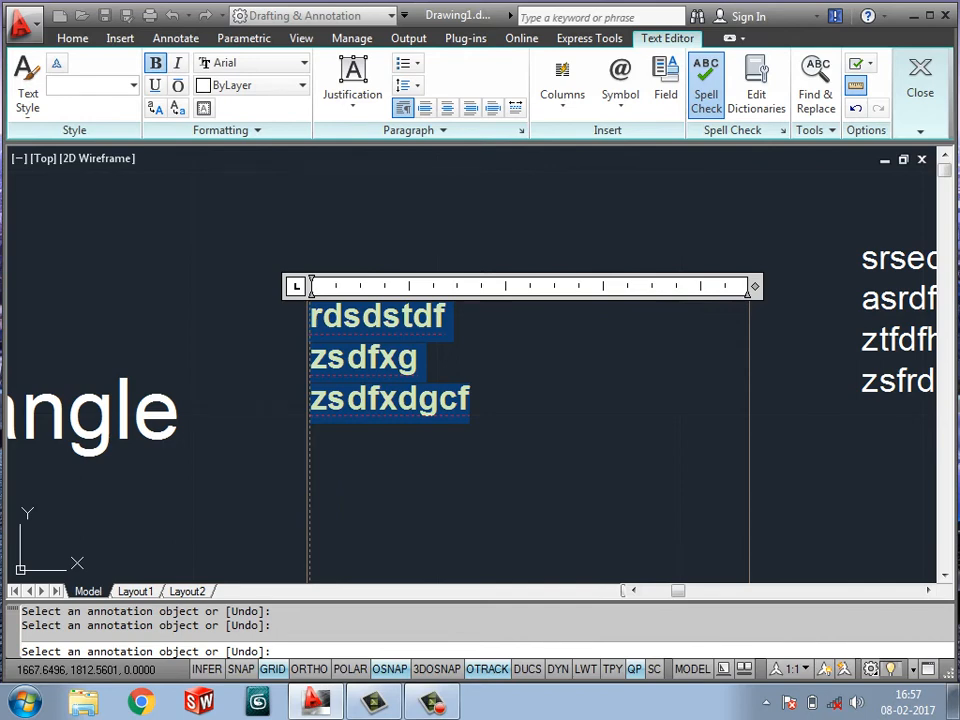
pyautogui.hotkey('ctrl', 'u')
pyautogui.hotkey('ctrl', 'i')
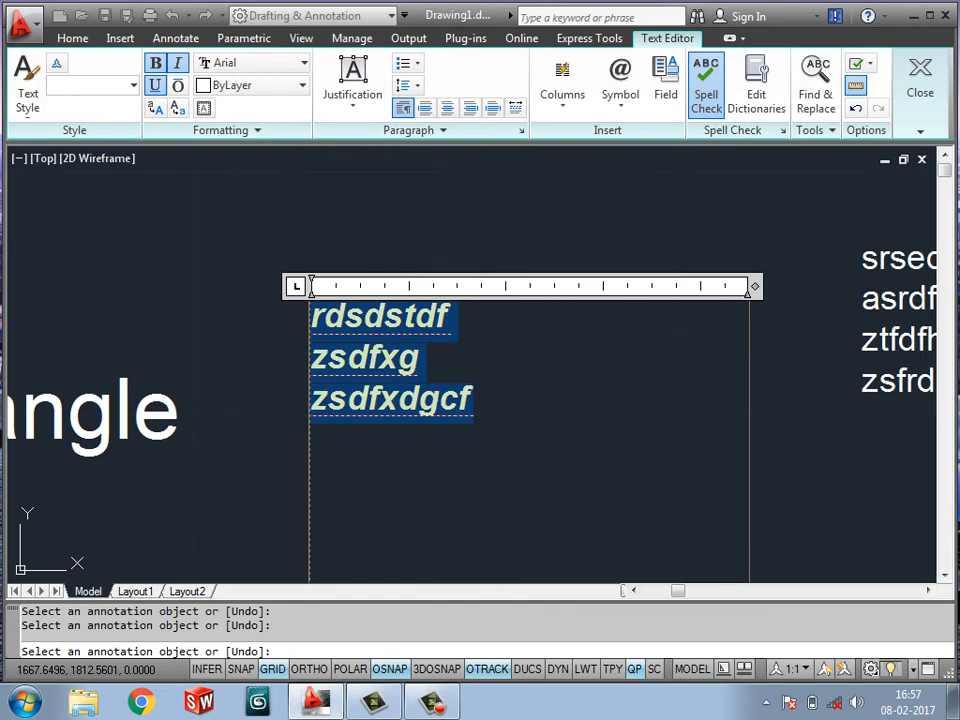
pyautogui.click(178, 86)
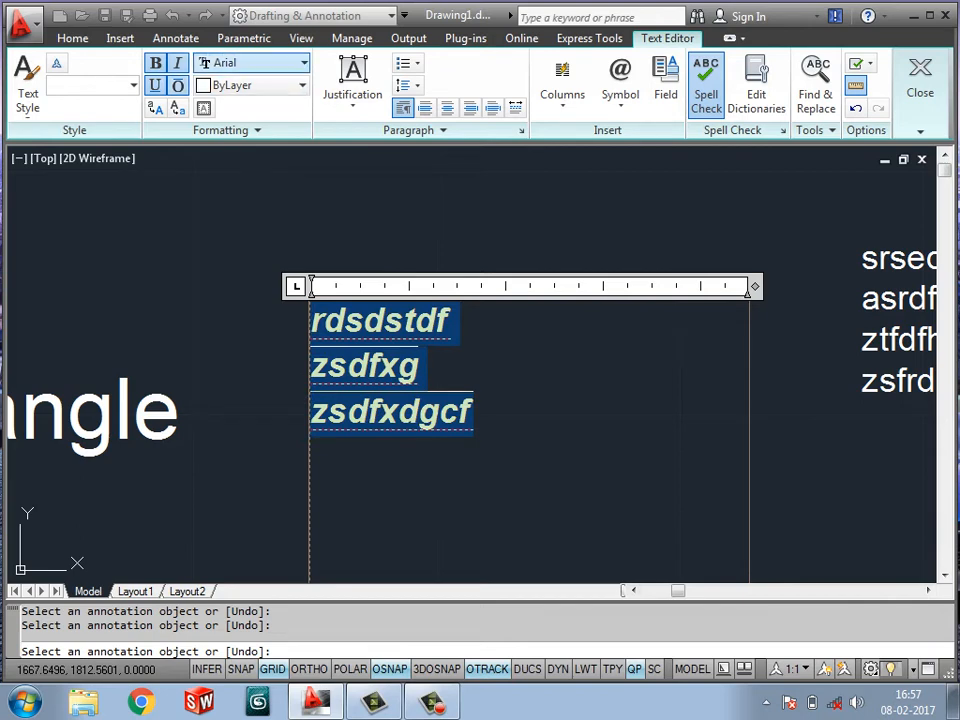
# Try the fonts Bradley Hand ITC, cdm_nc and Curlz MT on the selected multiline text.
pyautogui.click(250, 63)
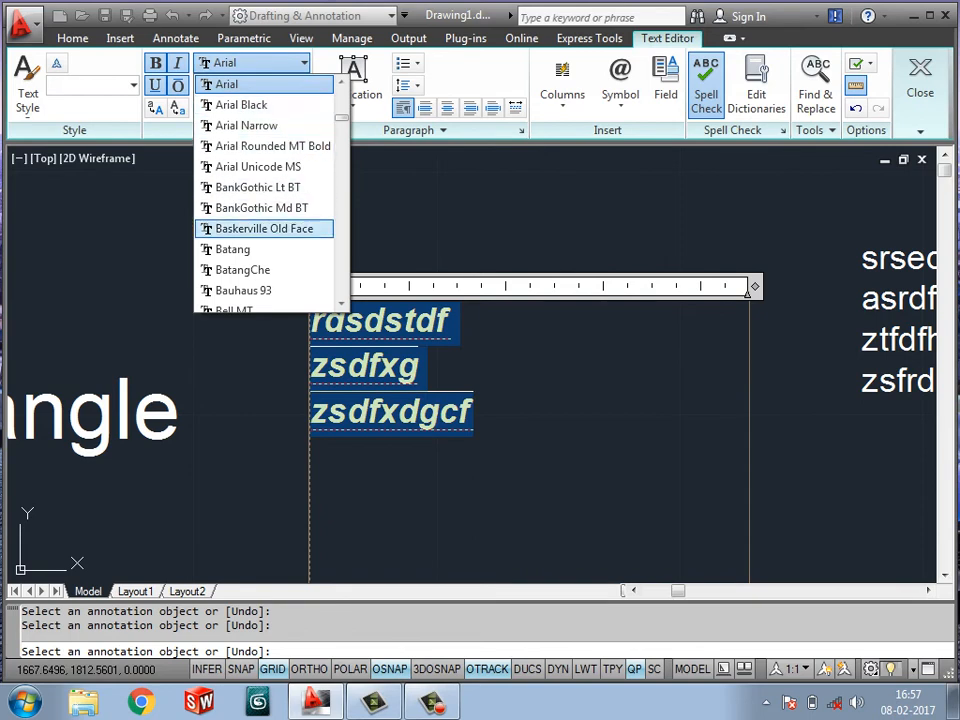
pyautogui.scroll(-3, 260, 190)
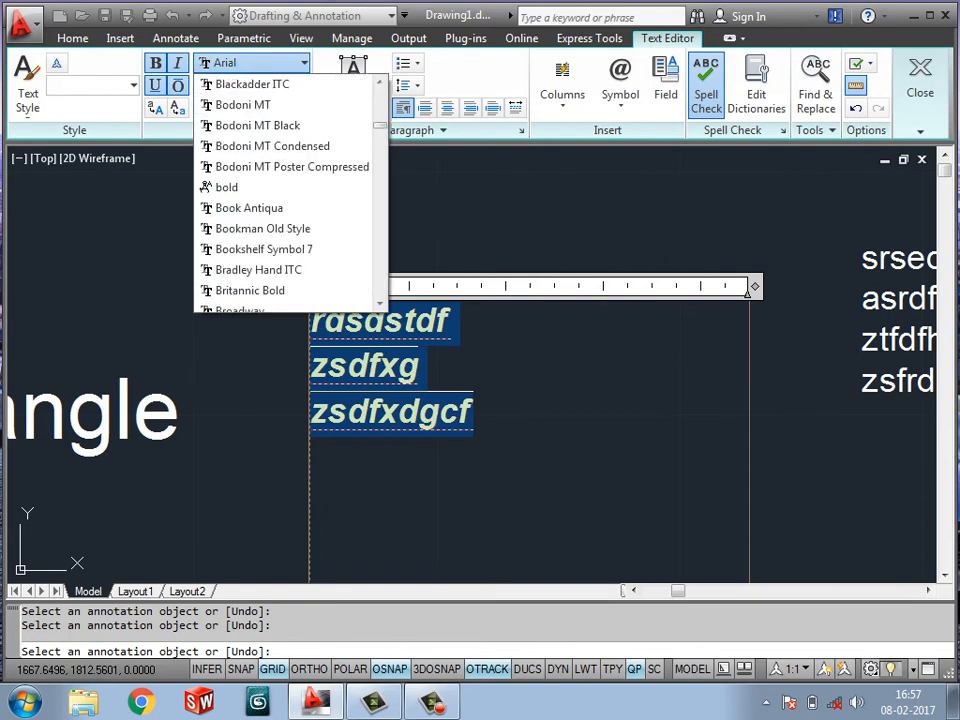
pyautogui.click(258, 269)
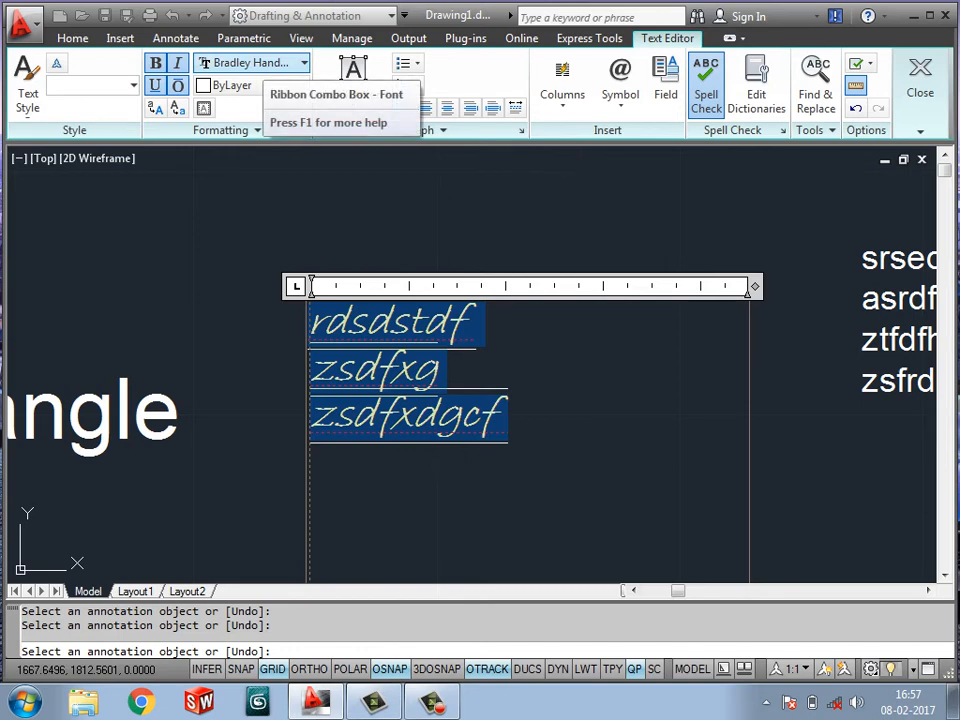
pyautogui.click(250, 63)
pyautogui.scroll(-5, 250, 208)
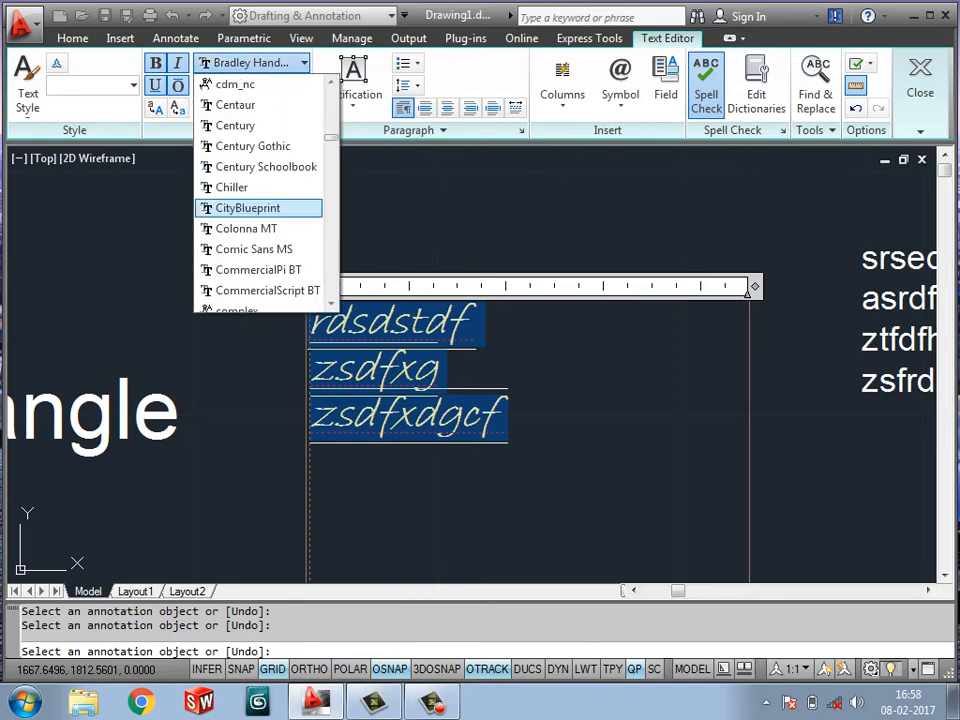
pyautogui.click(245, 85)
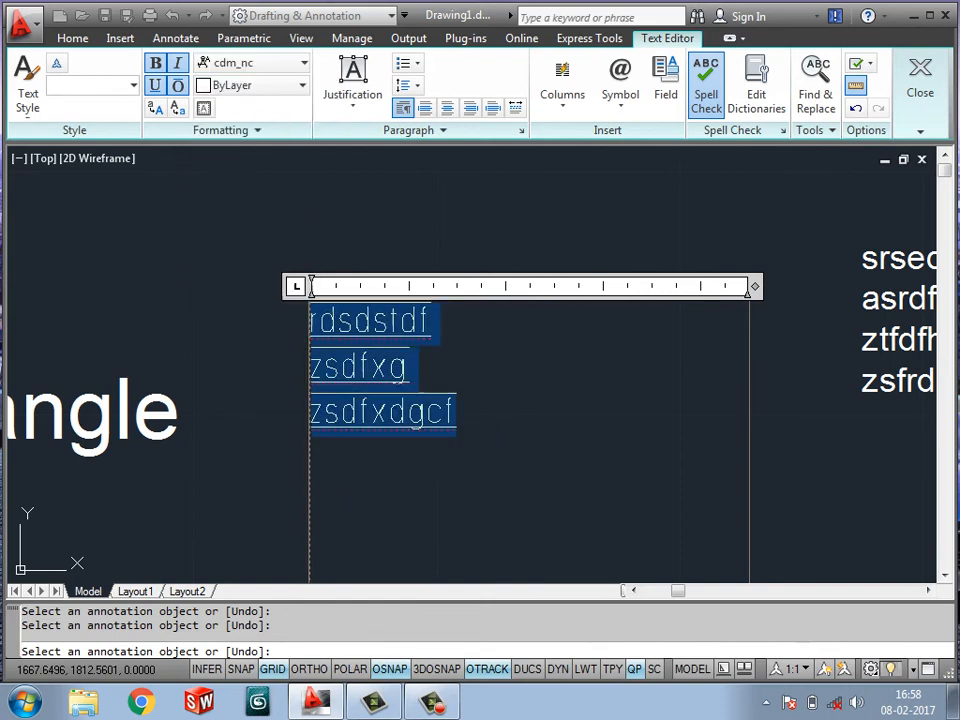
pyautogui.click(250, 63)
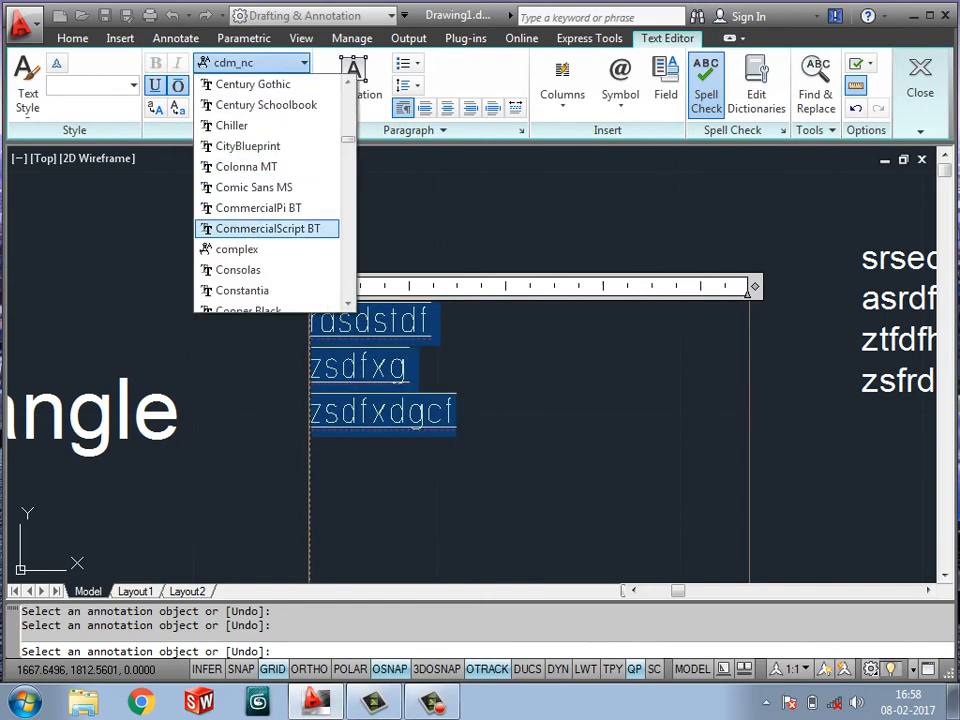
pyautogui.scroll(-4, 250, 200)
pyautogui.click(246, 225)
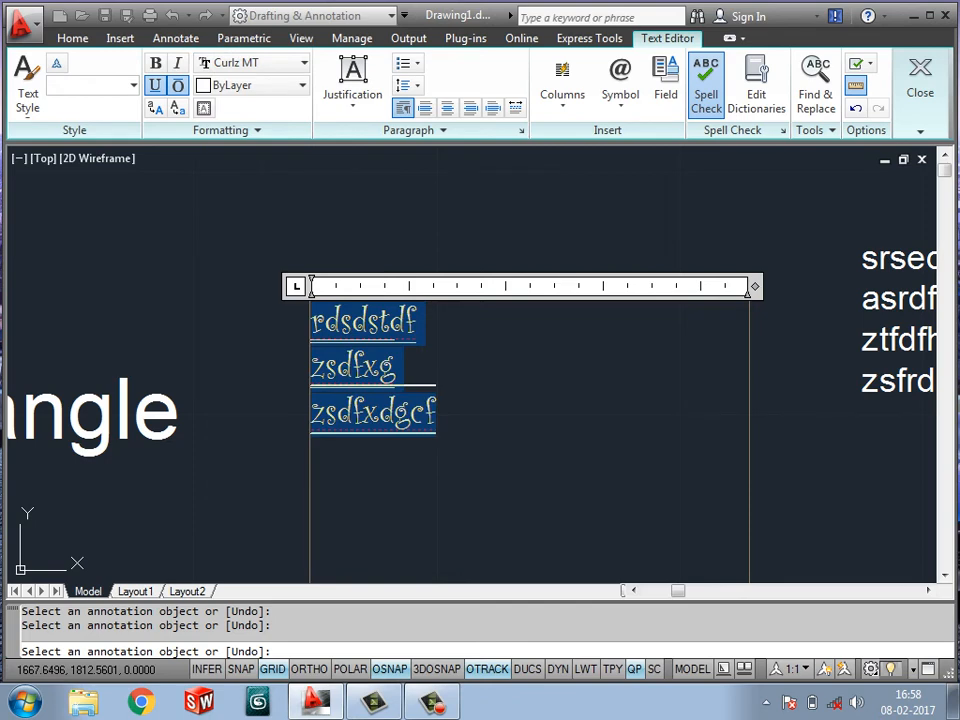
# Set the selected multiline text to the Dutch801 Rm BT font and remove its overline and underline.
pyautogui.click(250, 63)
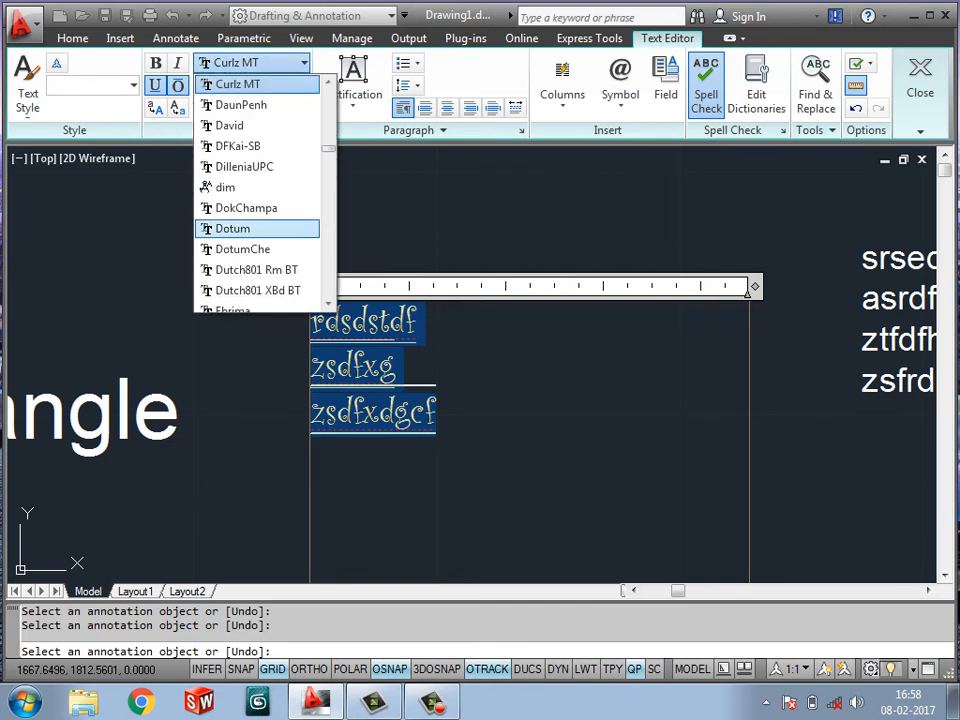
pyautogui.click(257, 270)
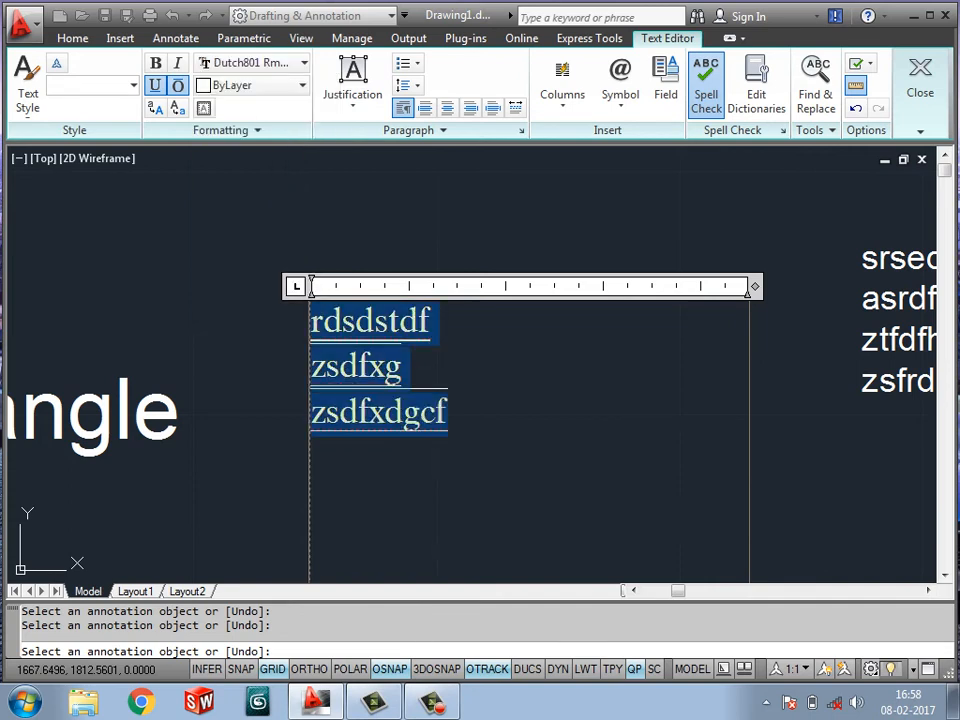
pyautogui.click(178, 86)
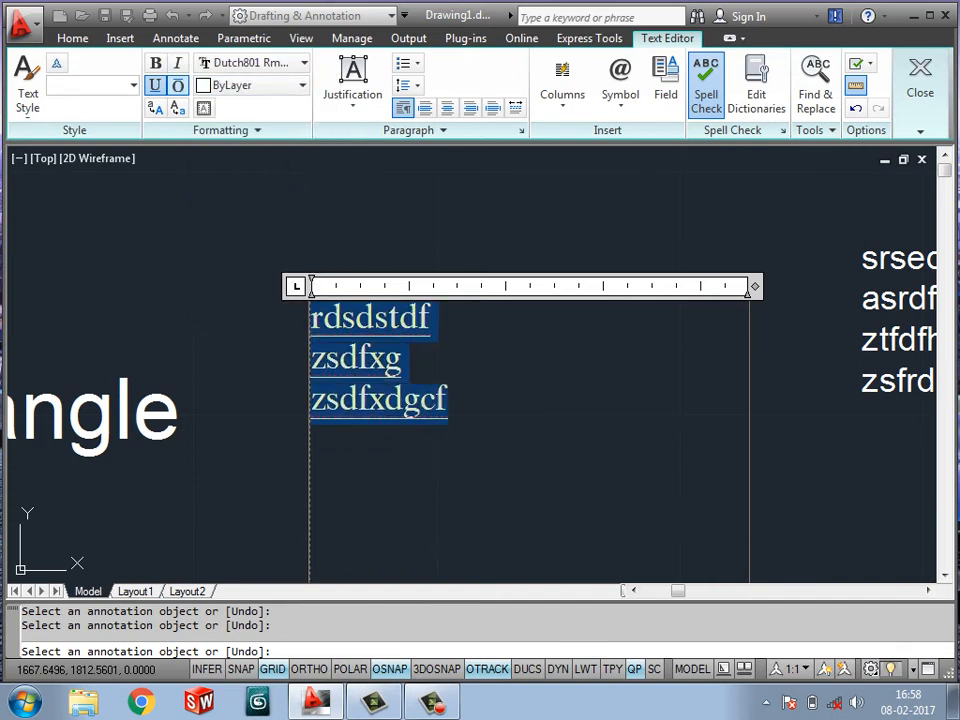
pyautogui.click(155, 86)
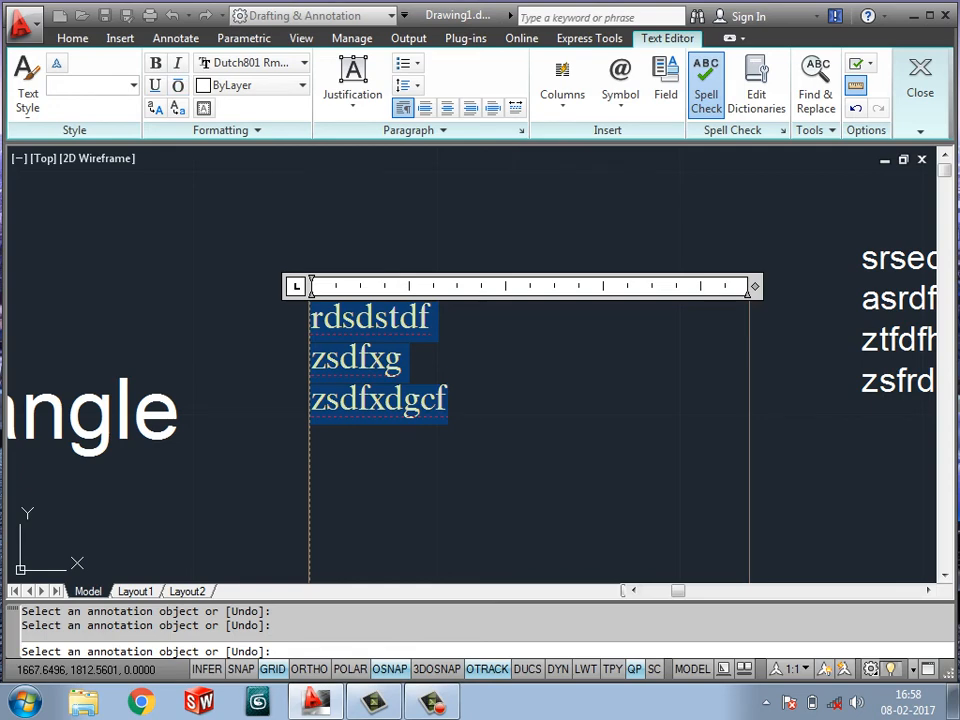
# Reselect all three lines of the multiline text, convert them to uppercase and back to lowercase.
pyautogui.click(450, 400)
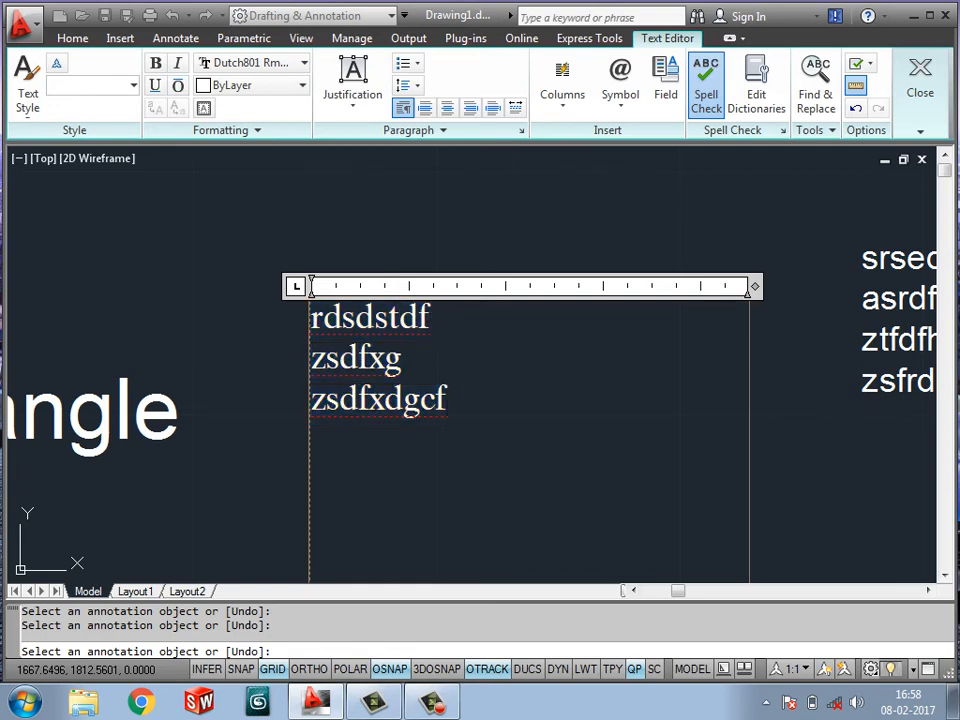
pyautogui.moveTo(447, 403); pyautogui.dragTo(305, 312)
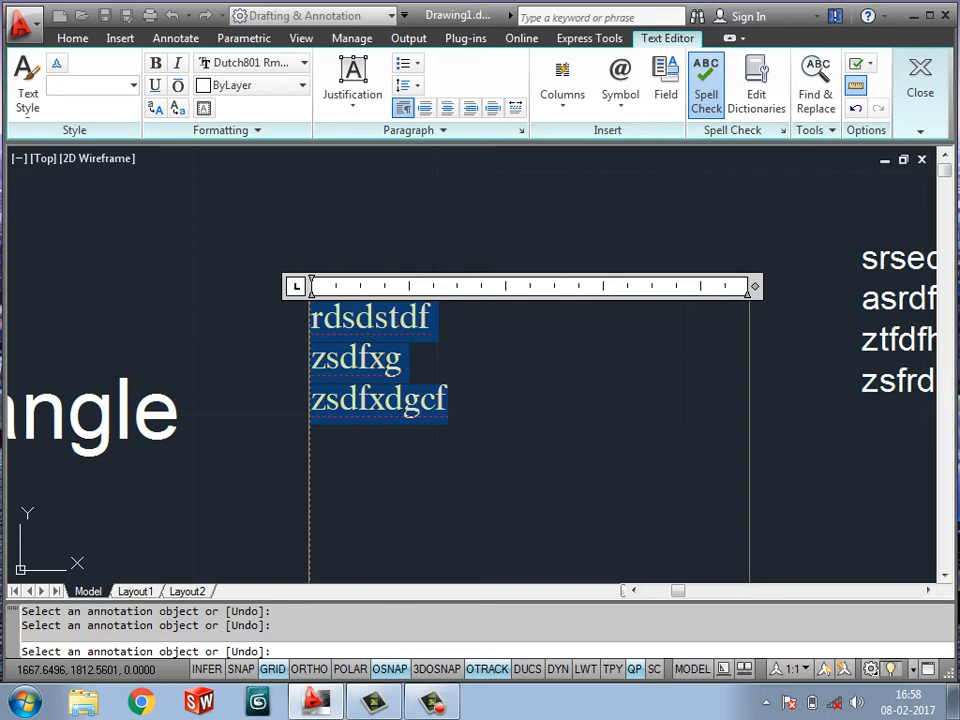
pyautogui.moveTo(456, 404); pyautogui.dragTo(308, 318)
pyautogui.click(155, 108)
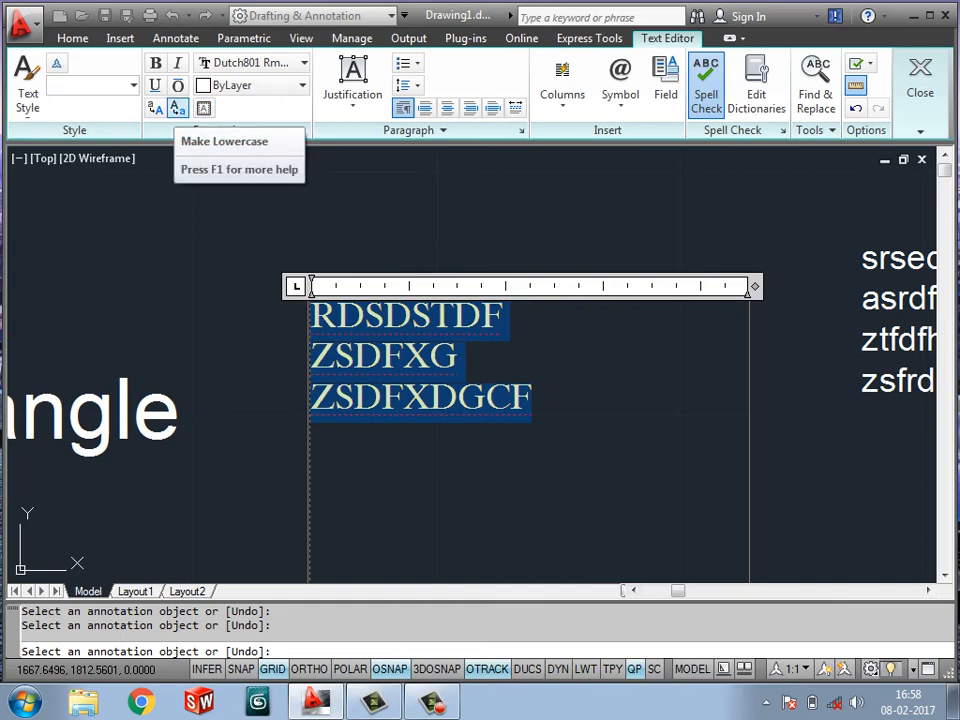
pyautogui.click(178, 108)
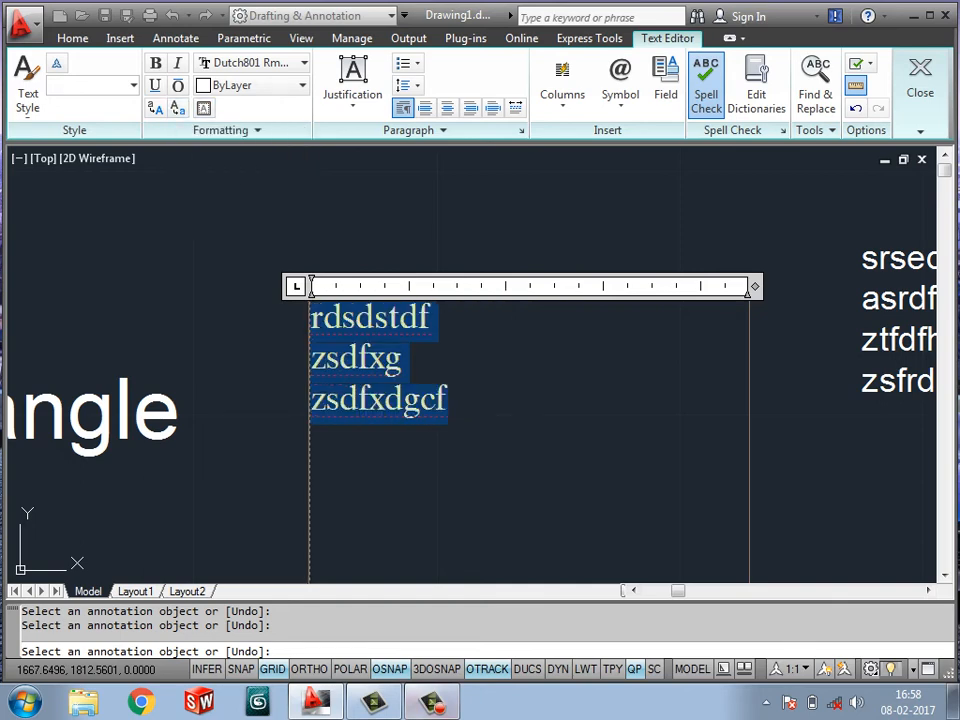
pyautogui.moveTo(432, 702)
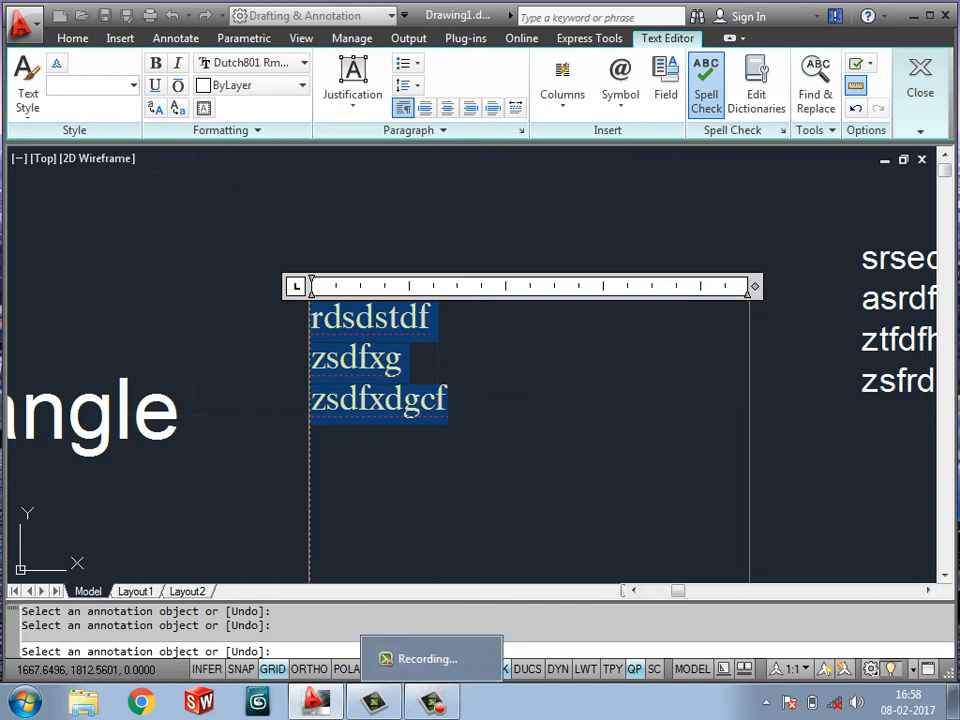
# Color the selected multiline text magenta, followed by blue.
pyautogui.click(250, 85)
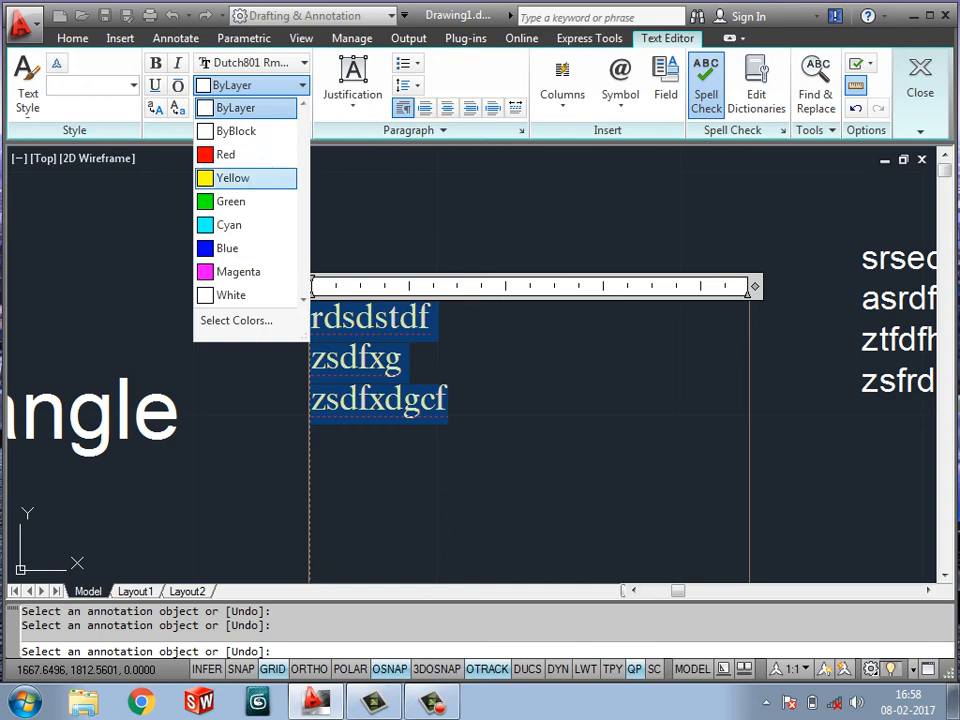
pyautogui.click(238, 271)
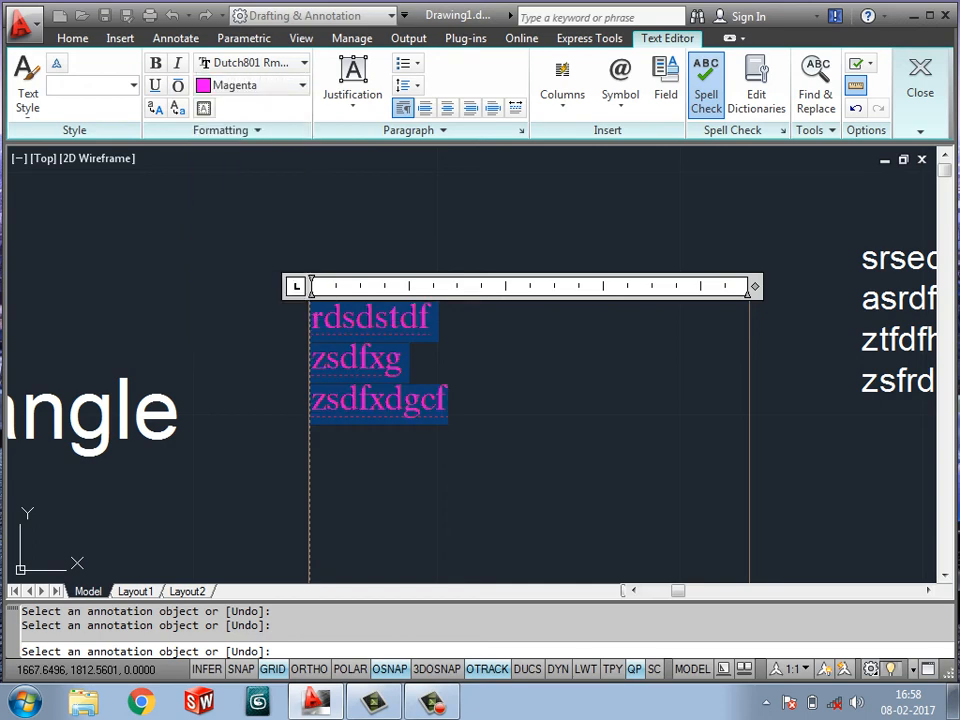
pyautogui.click(250, 85)
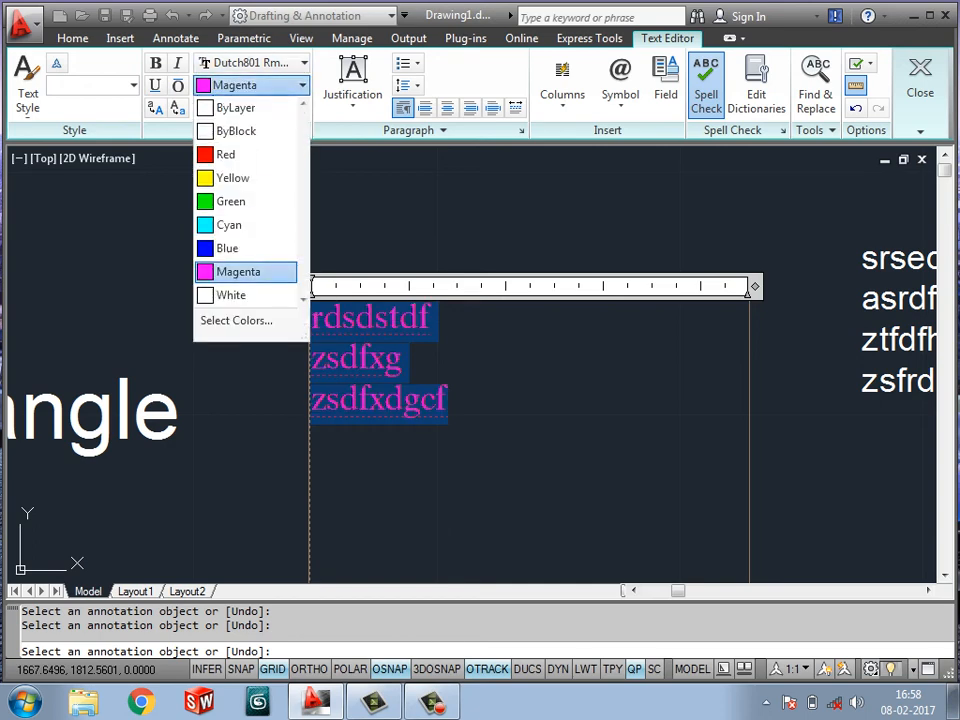
pyautogui.click(228, 248)
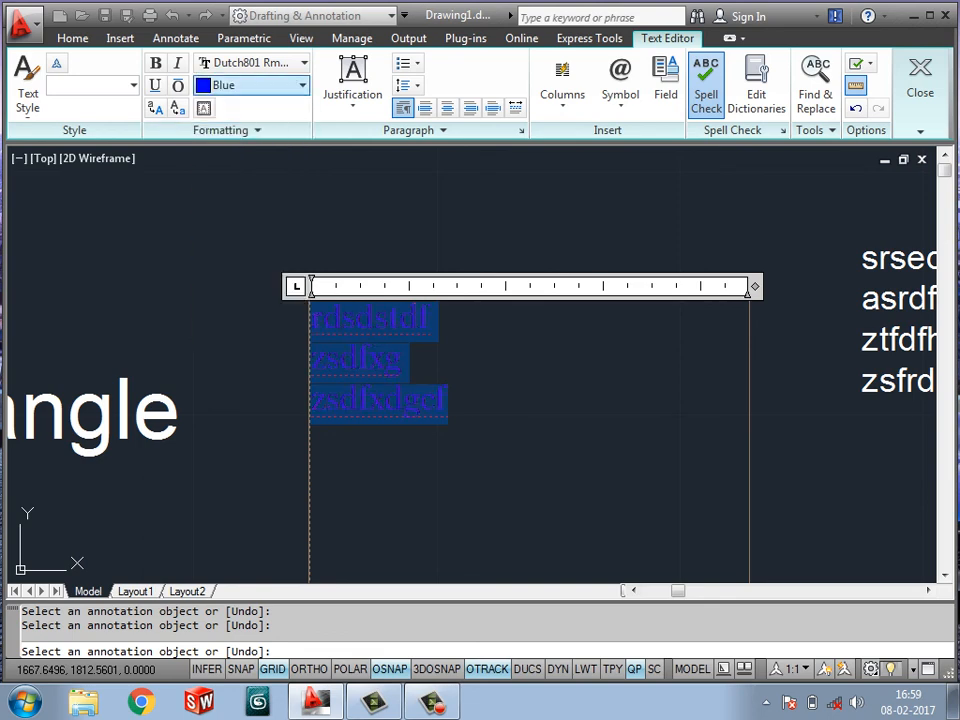
# Set the color of all three selected lines to Magenta and place the cursor after "zsdfxdgcf".
pyautogui.click(250, 85)
pyautogui.click(230, 271)
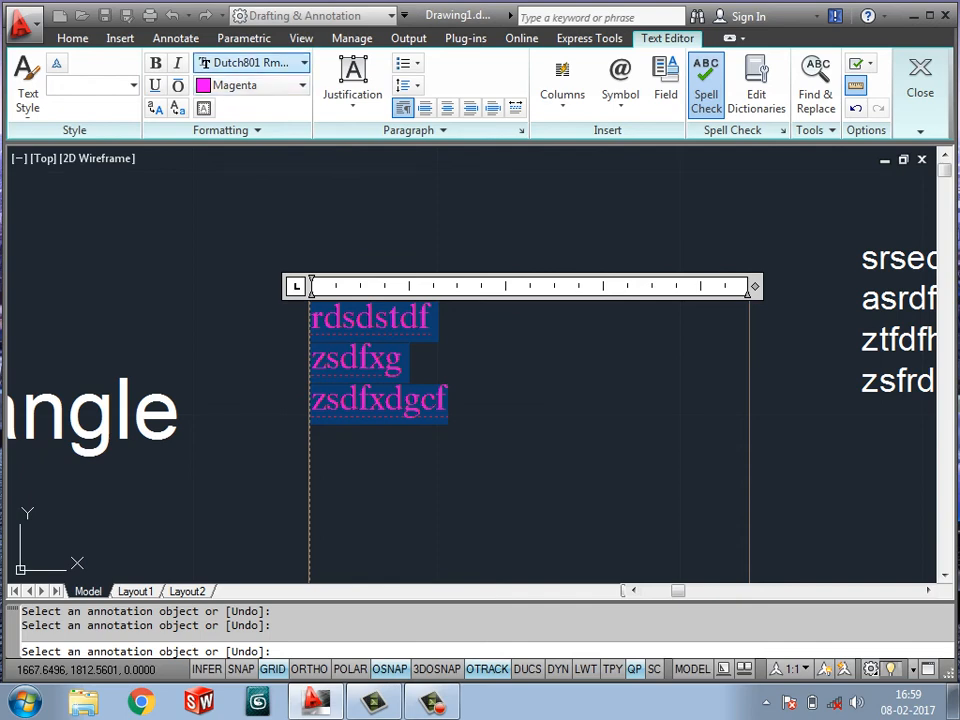
pyautogui.click(449, 400)
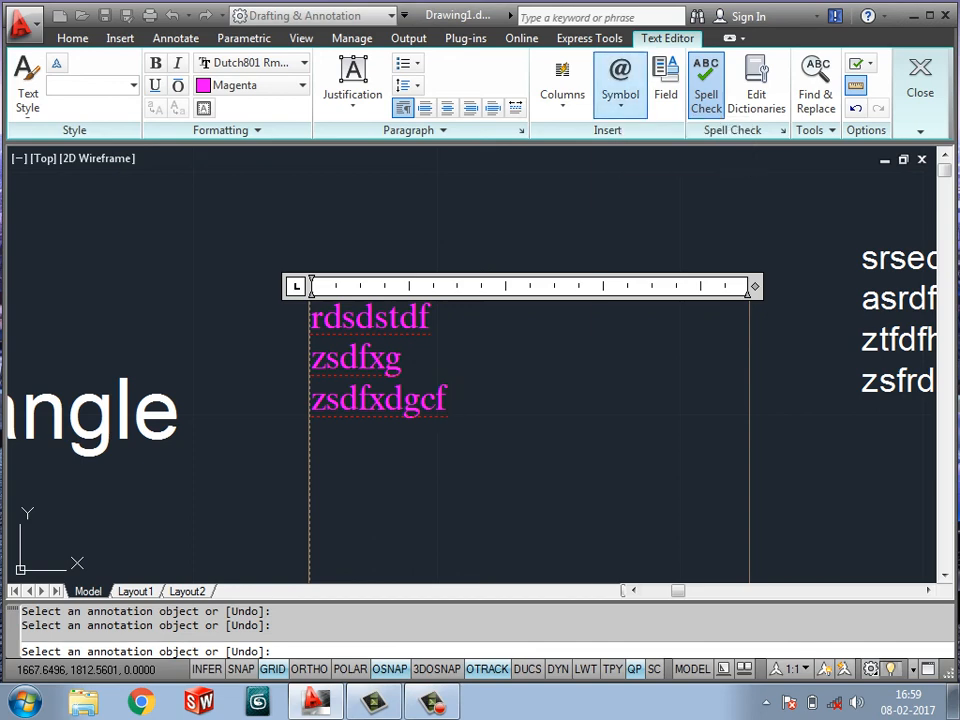
# Copy the @ character in the Arial font from the Character Map of other symbols and close the map.
pyautogui.click(620, 80)
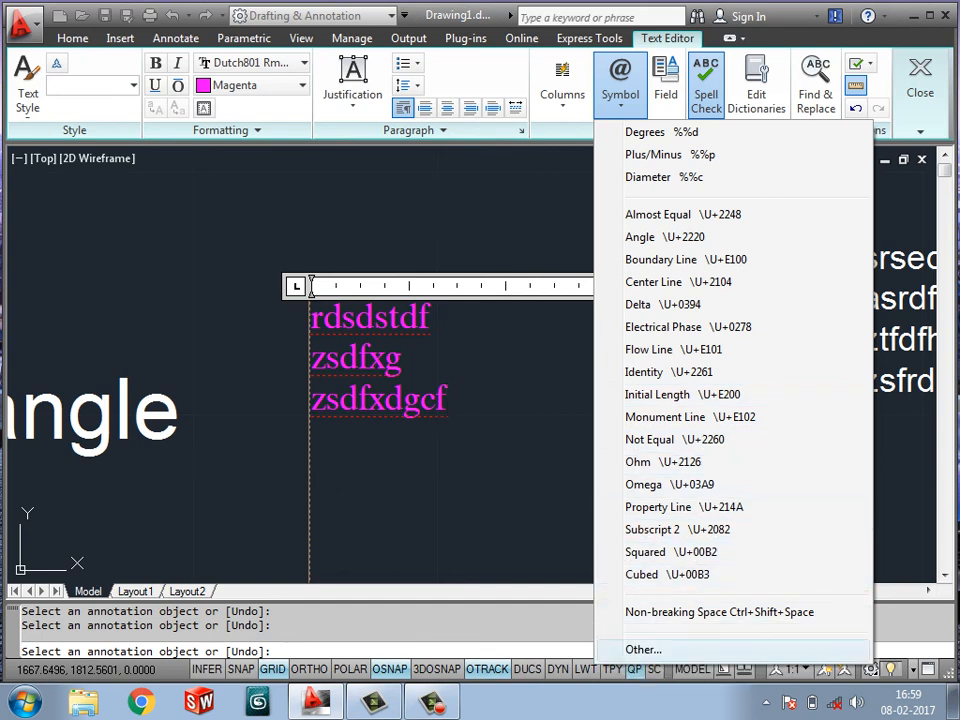
pyautogui.click(644, 650)
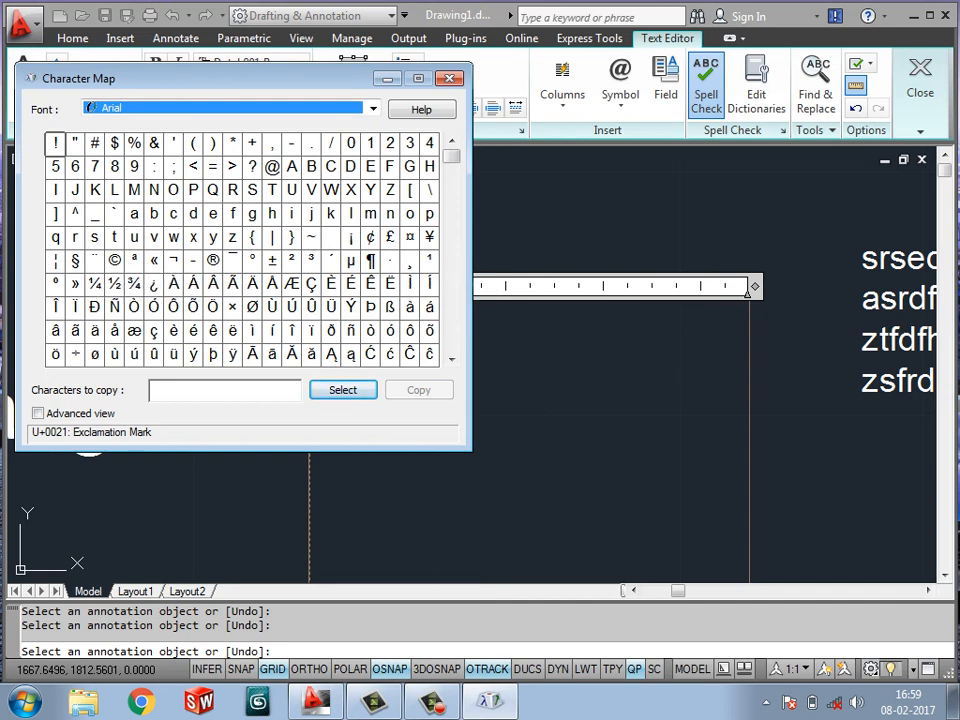
pyautogui.click(271, 166)
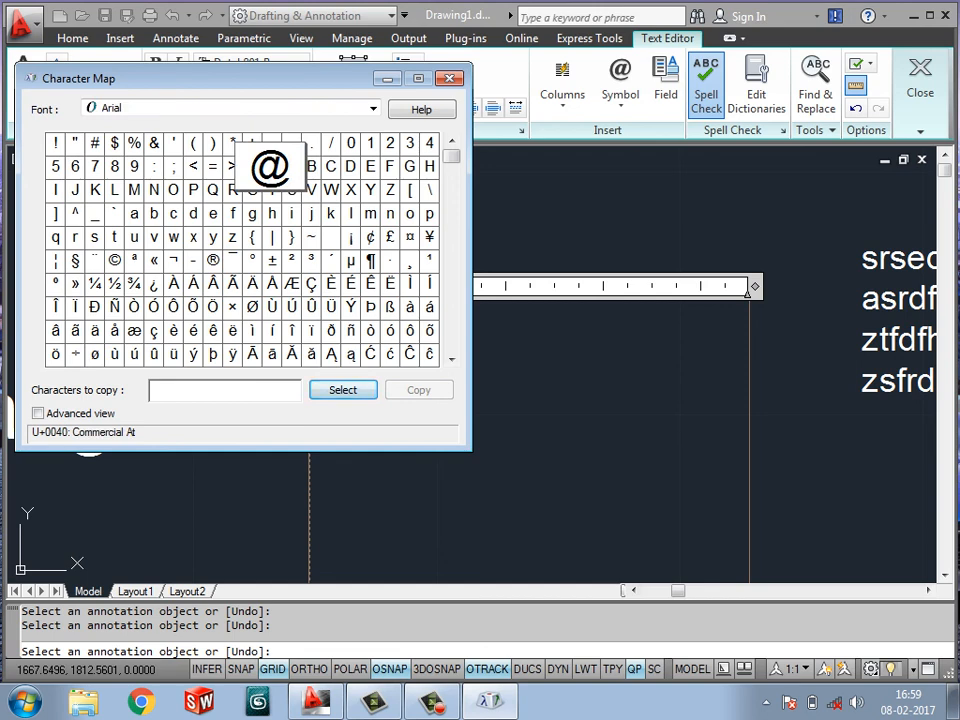
pyautogui.click(343, 390)
pyautogui.click(419, 390)
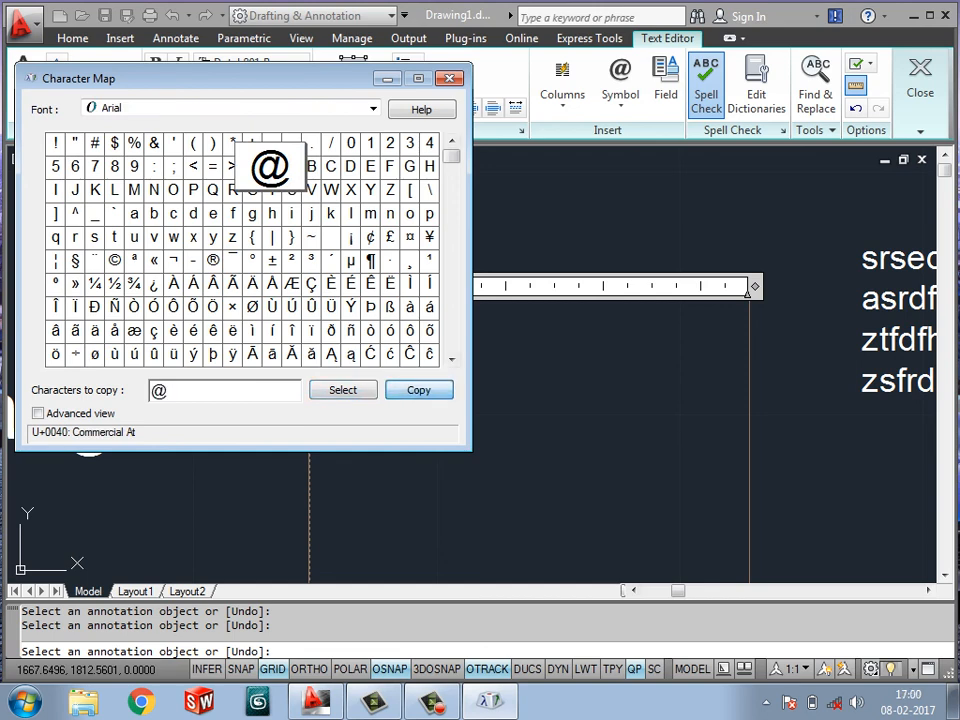
pyautogui.moveTo(452, 156); pyautogui.dragTo(452, 173)
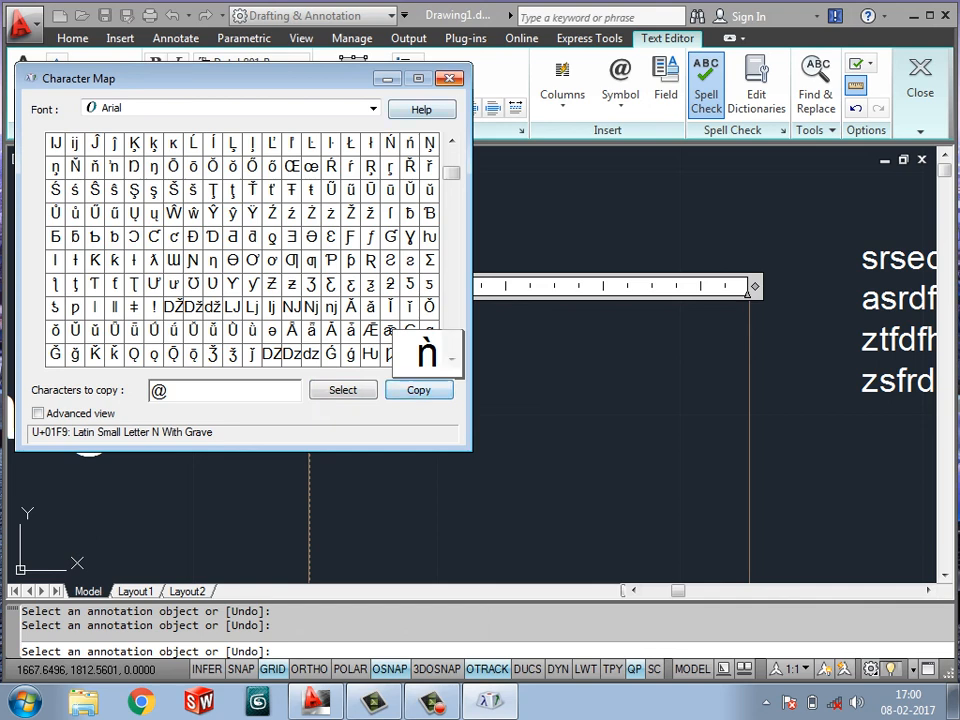
pyautogui.click(449, 78)
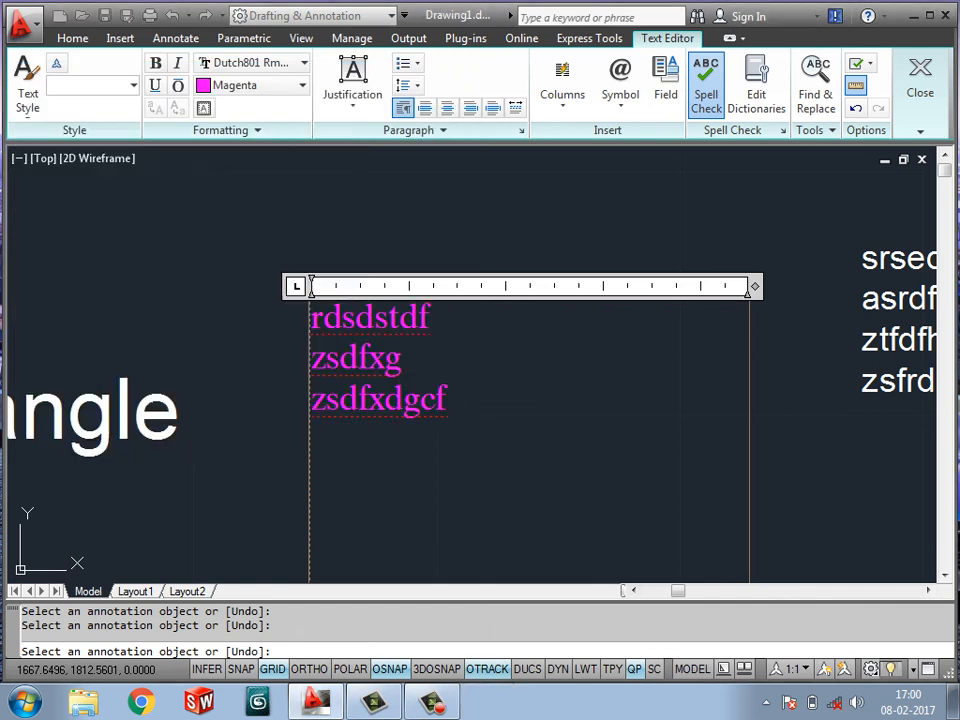
# Close the text editor for the magenta multiline text and end the annotation editing command.
pyautogui.click(620, 85)
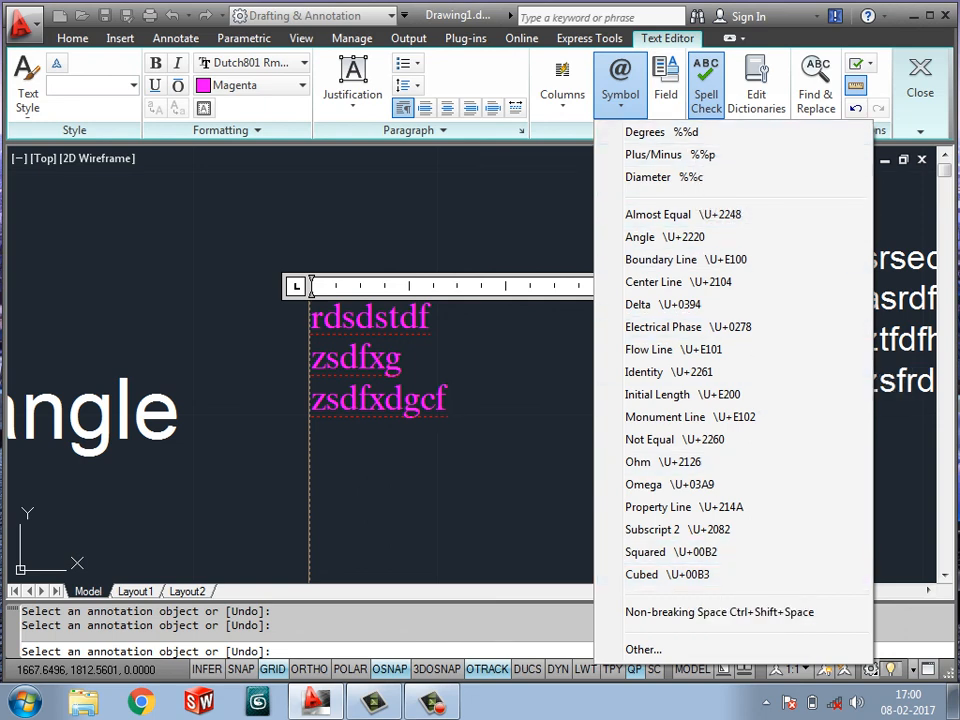
pyautogui.click(920, 95)
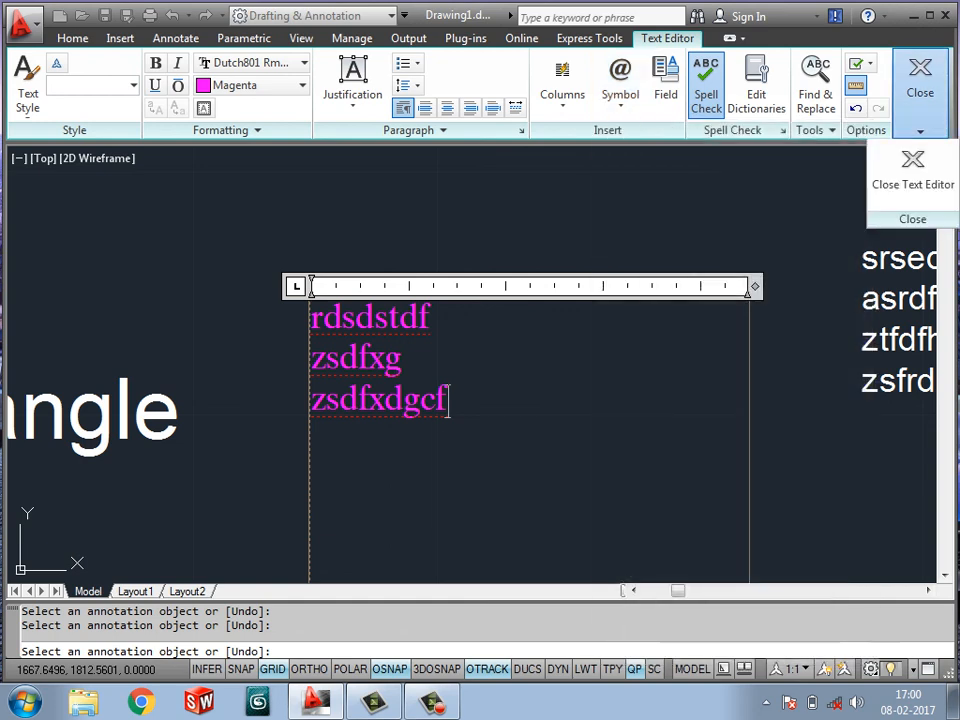
pyautogui.click(905, 170)
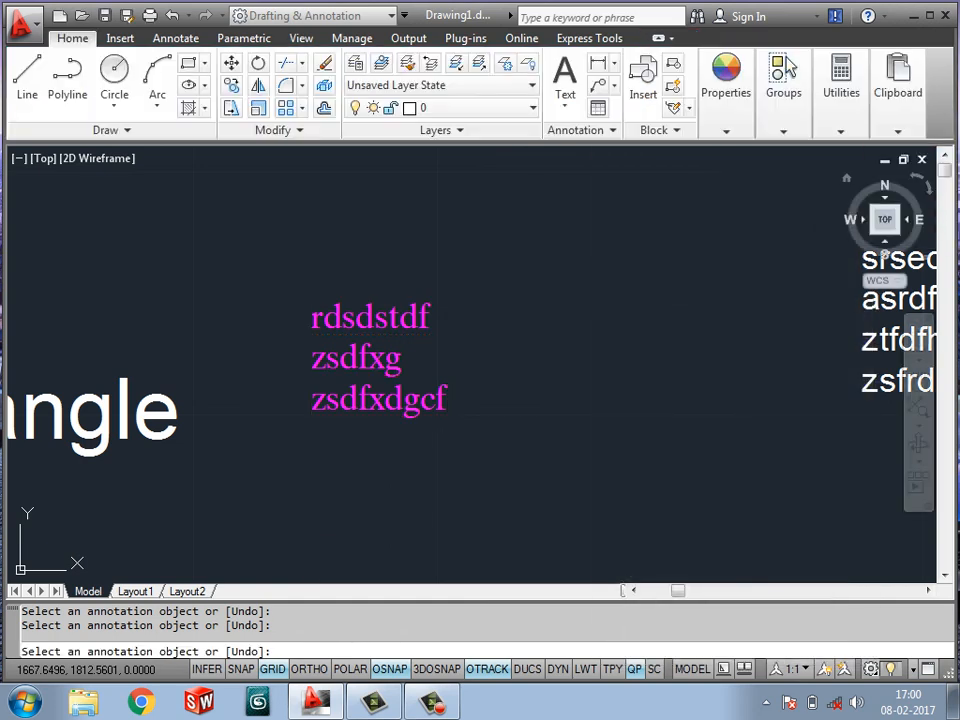
pyautogui.rightClick(533, 255)
pyautogui.click(577, 263)
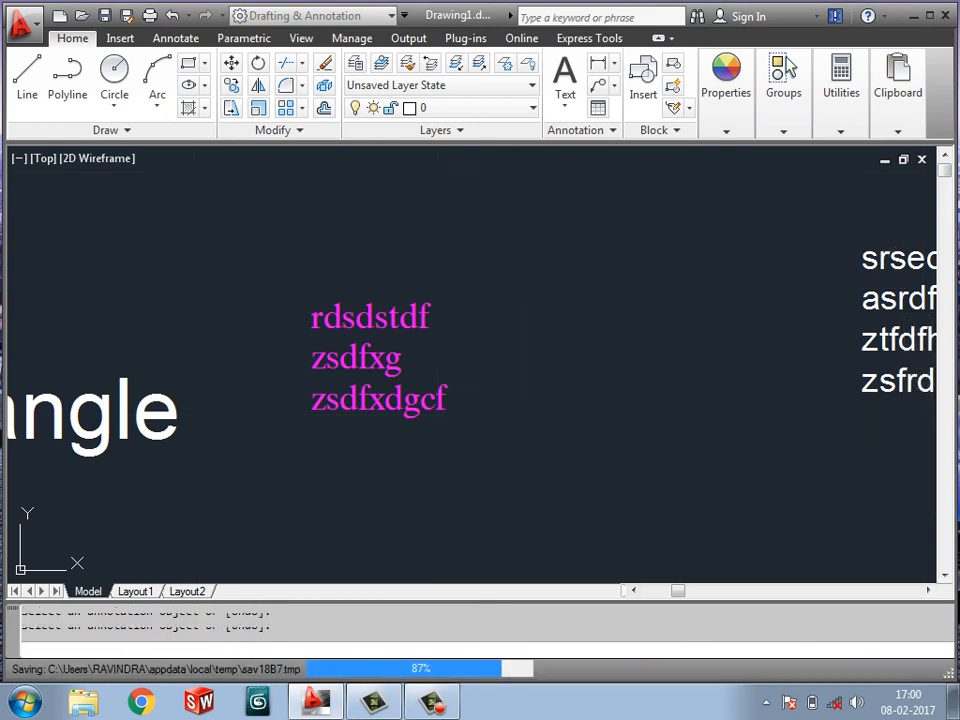
pyautogui.moveTo(285, 420); pyautogui.dragTo(605, 335, button='middle')
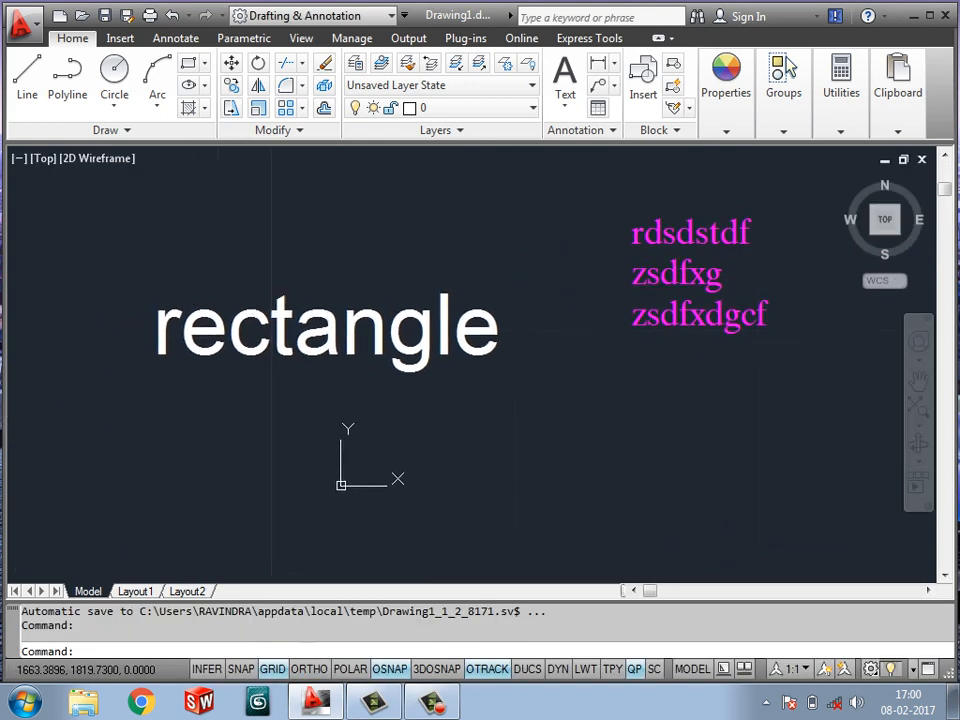
pyautogui.scroll(-6, 424, 338)
pyautogui.moveTo(482, 360)
pyautogui.mouseDown(button='middle')
pyautogui.moveTo(364, 360)
pyautogui.moveTo(328, 333)
pyautogui.mouseUp(button='middle')
pyautogui.scroll(2, 387, 345)
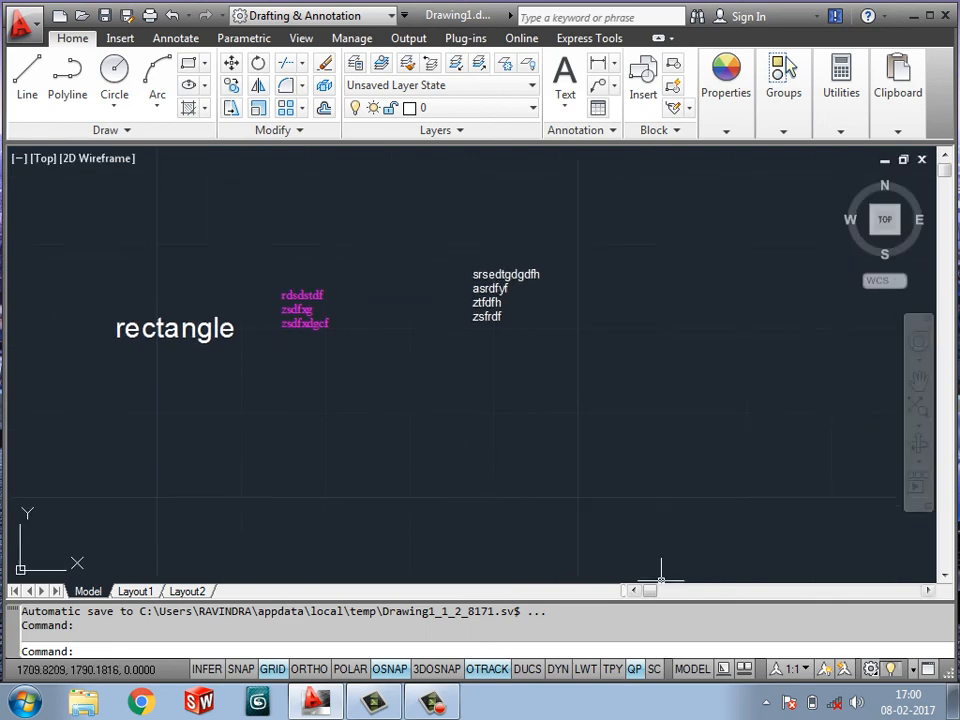